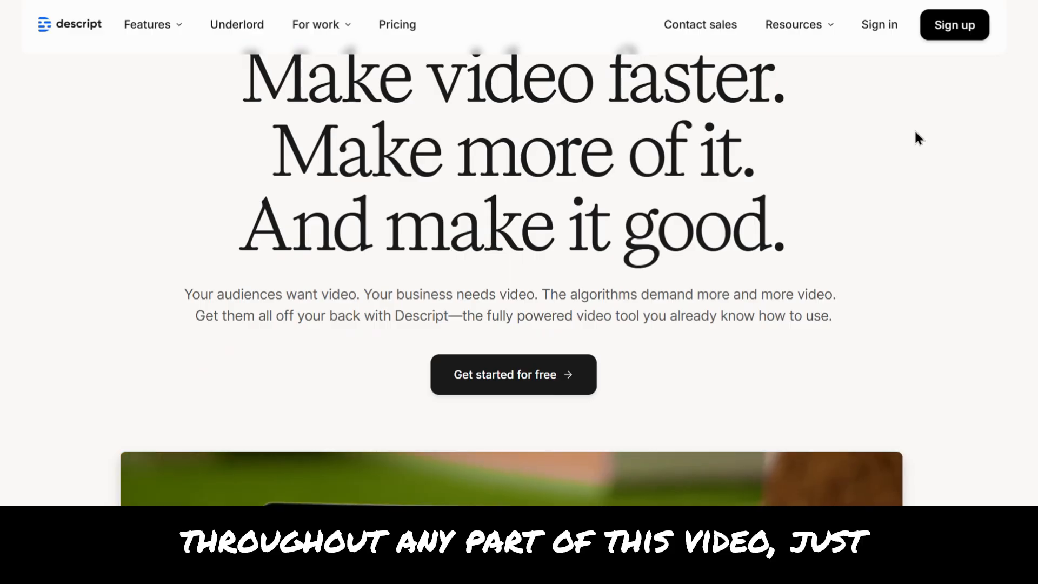
- Scroll through the Descript homepage to review its features
scroll(917, 137, down, 5)
scroll(914, 133, down, 5)
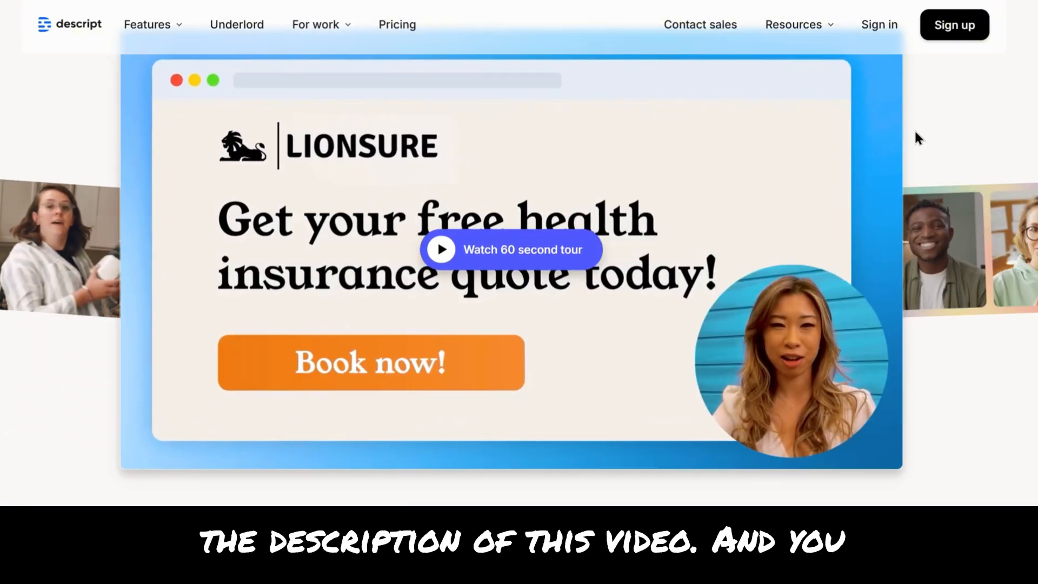
scroll(913, 138, down, 5)
scroll(915, 131, down, 7)
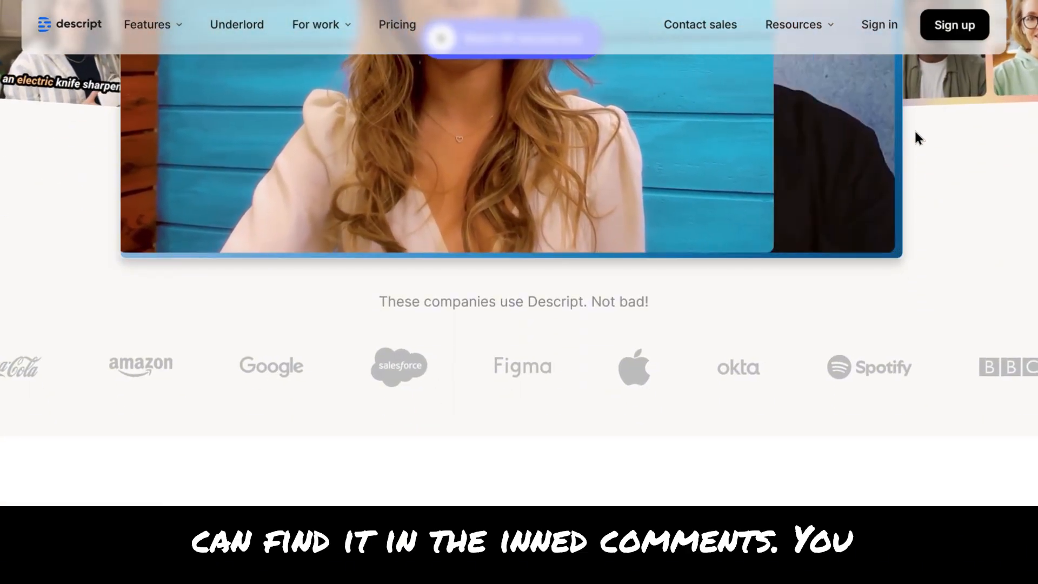
scroll(915, 131, down, 3)
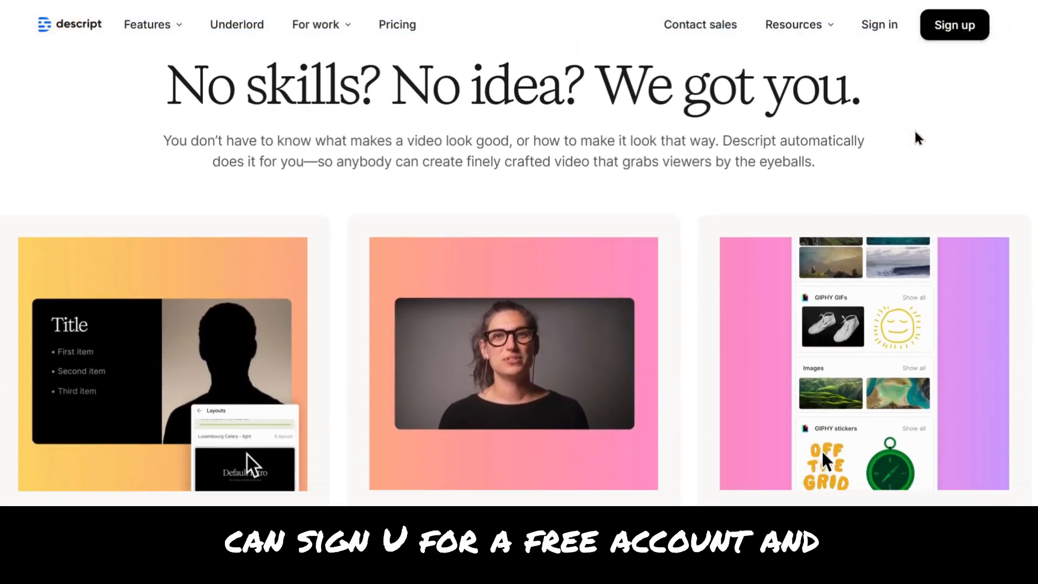
scroll(915, 132, up, 1)
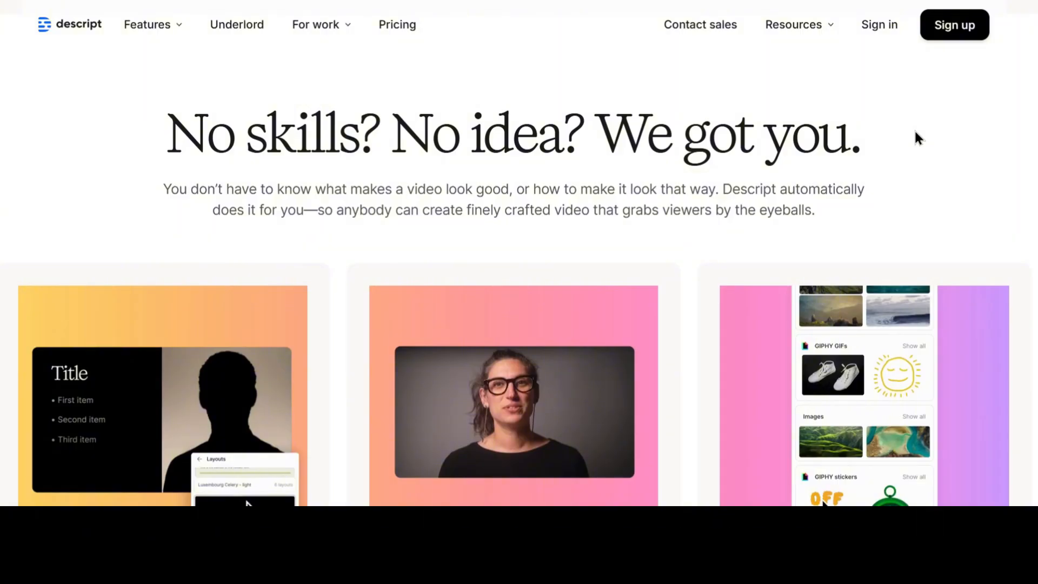
scroll(917, 137, down, 5)
scroll(915, 135, down, 10)
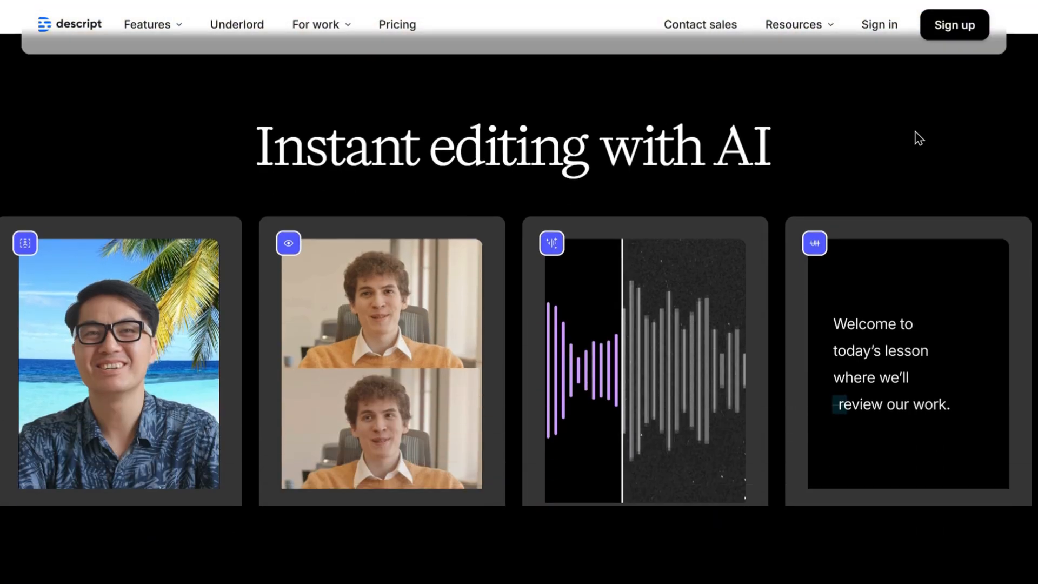
scroll(918, 138, down, 10)
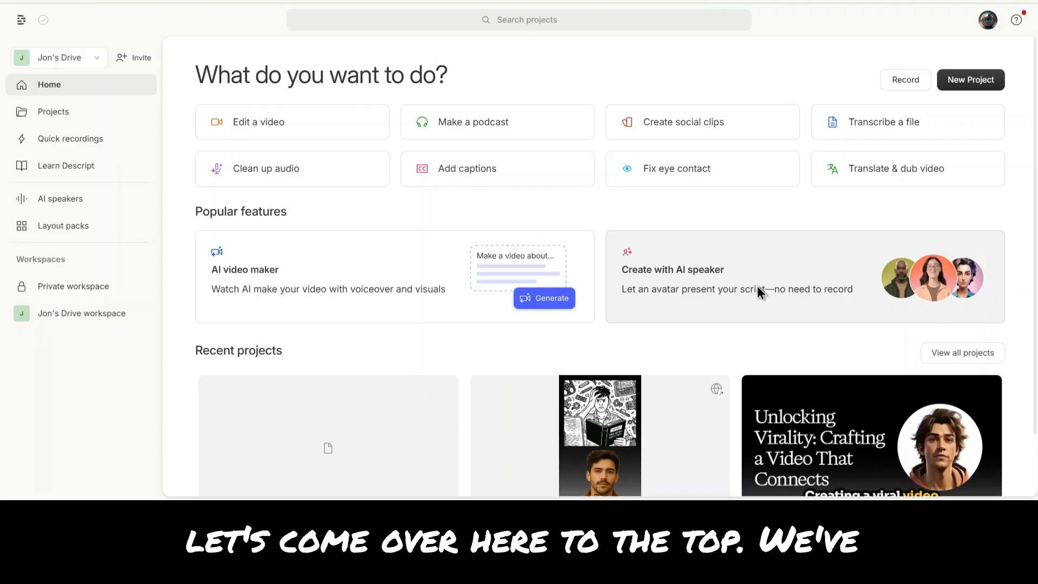
- Start a new video project
click(956, 86)
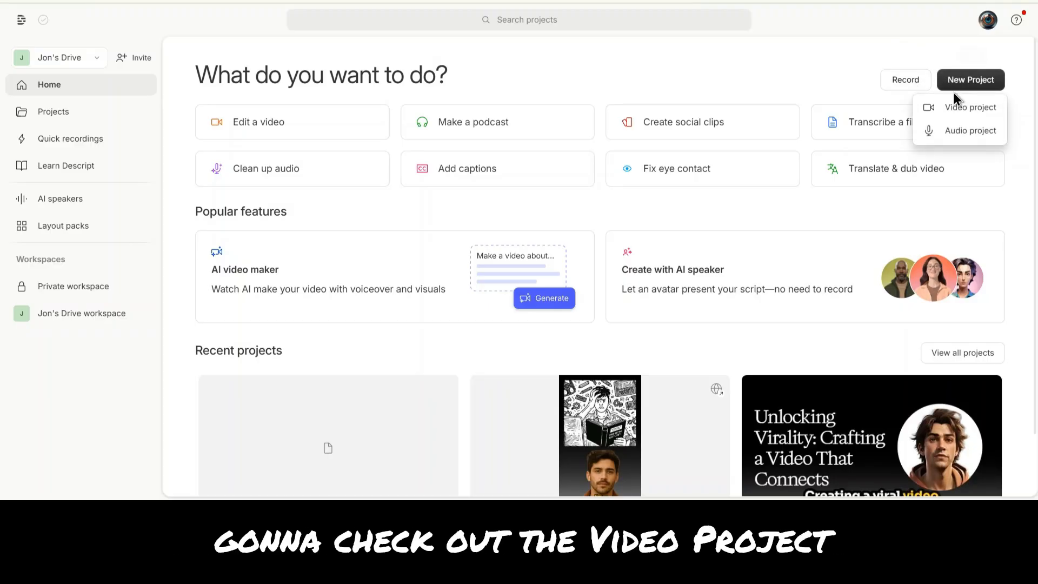
click(952, 107)
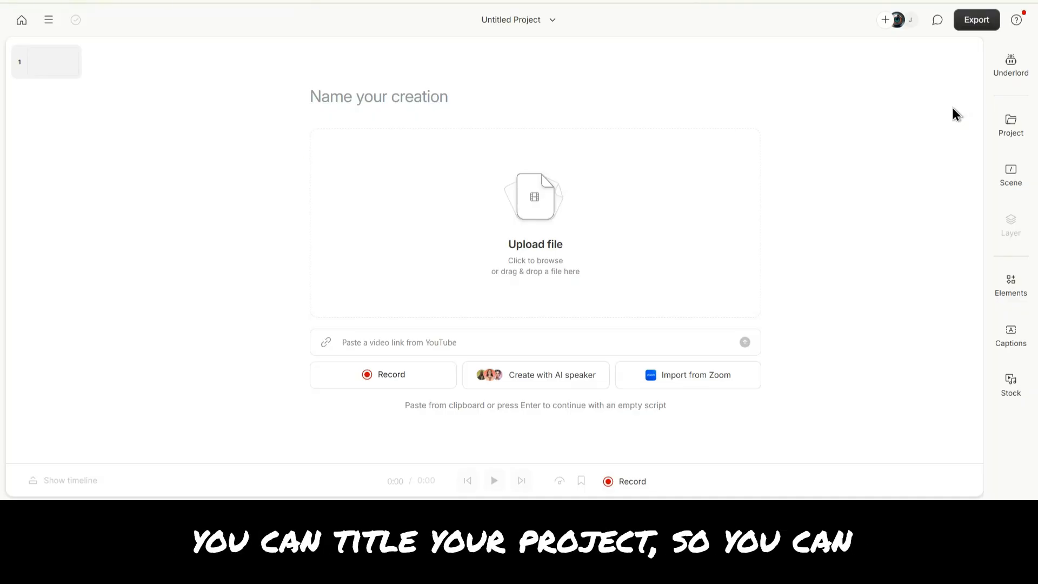
click(493, 18)
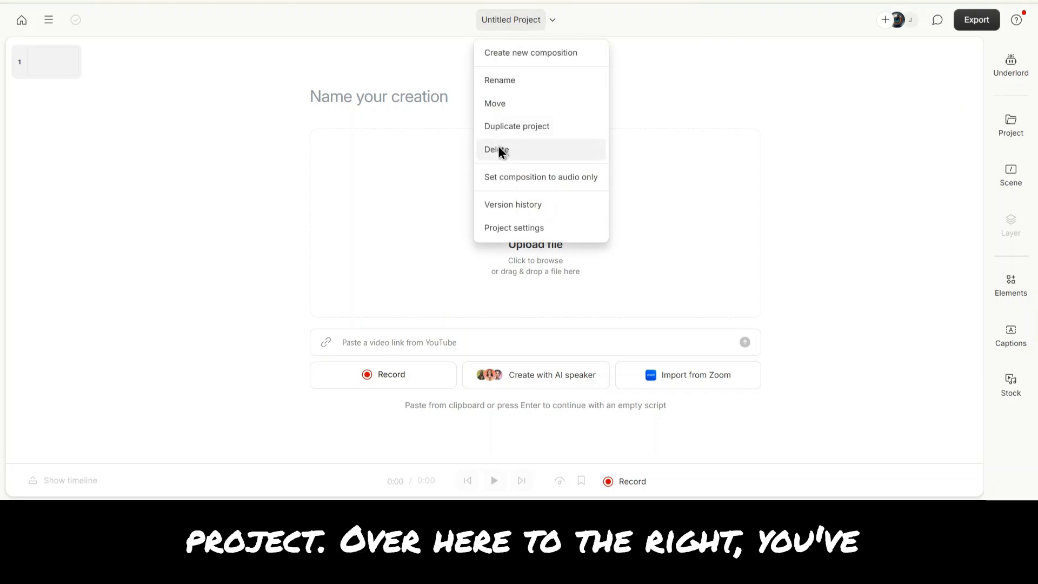
click(211, 71)
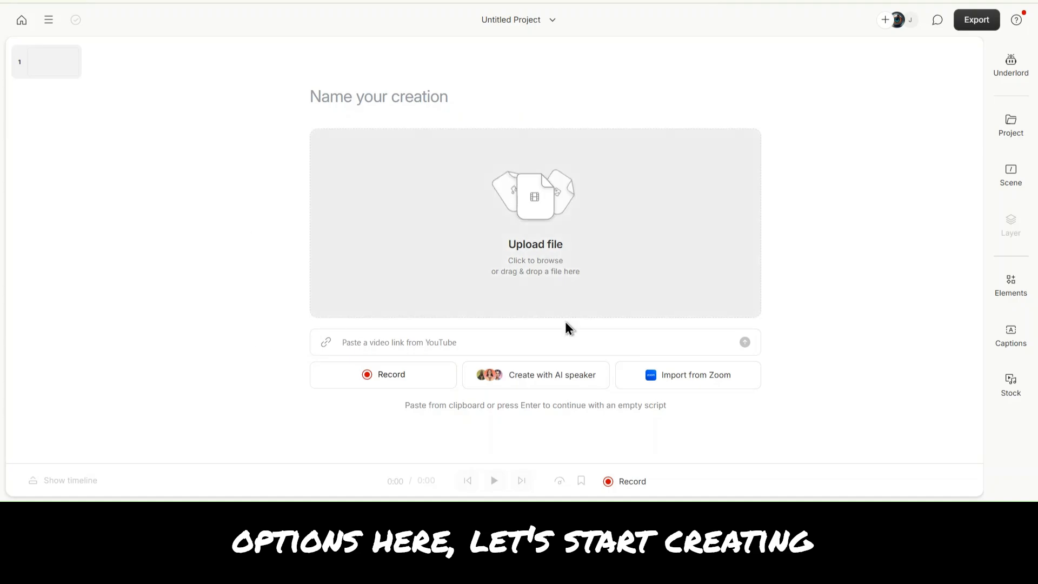
click(458, 342)
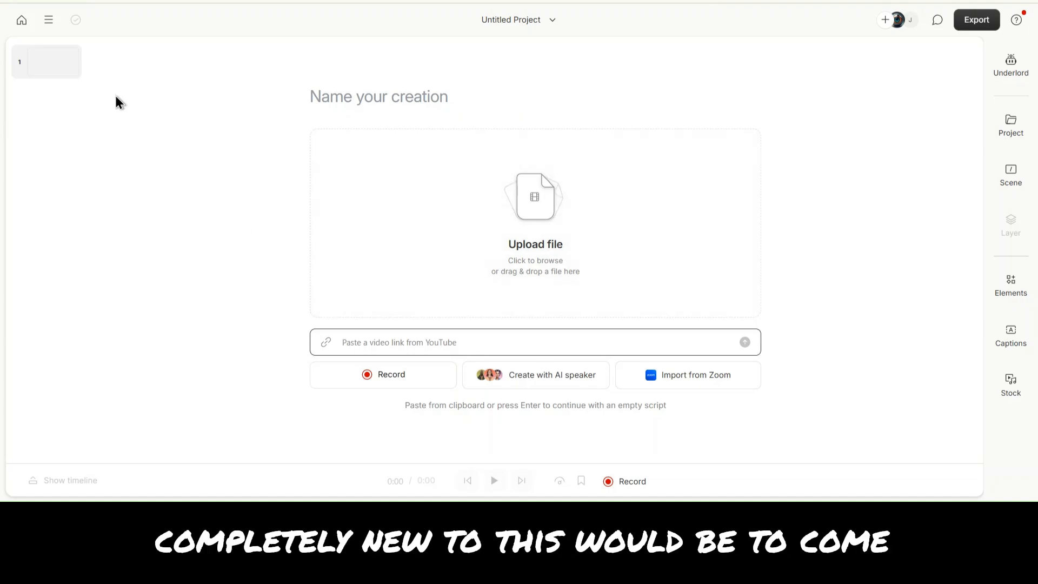
- Return to the home screen and start the AI video maker using Generate from a prompt
click(21, 20)
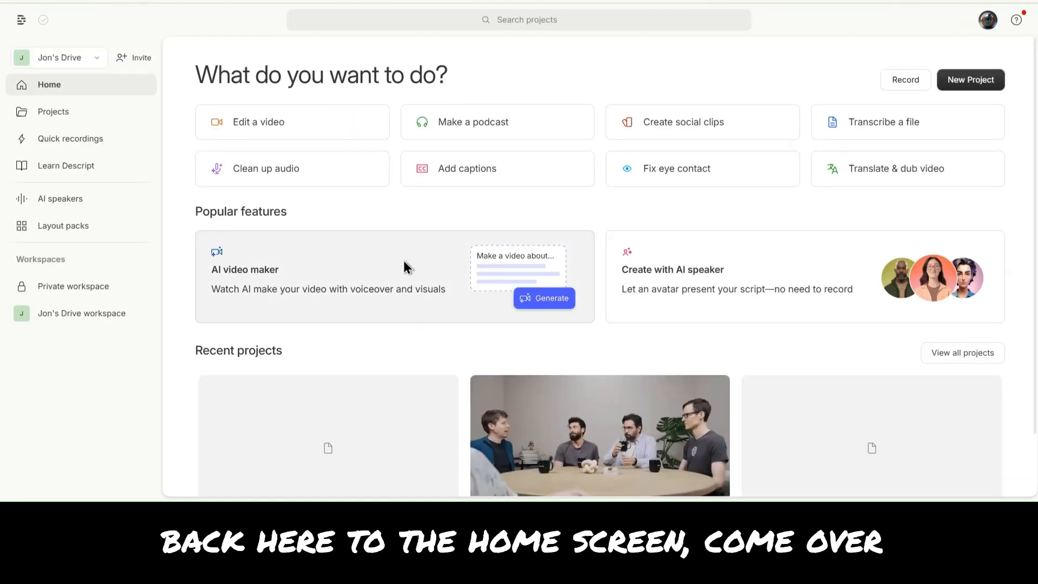
click(363, 277)
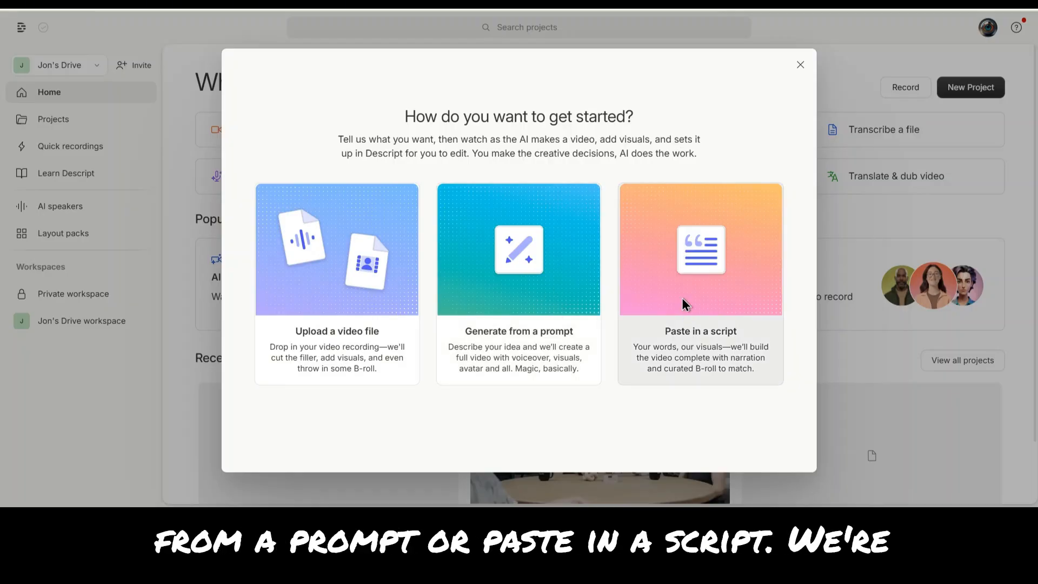
click(539, 289)
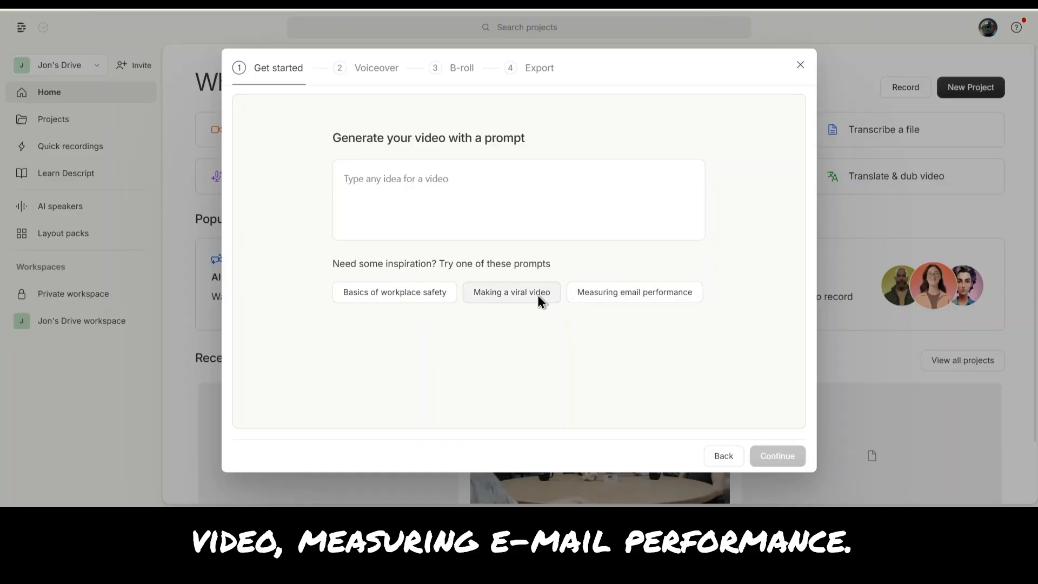
- Use the suggested prompt 'Making a viral video' and continue to the voiceover options
click(520, 295)
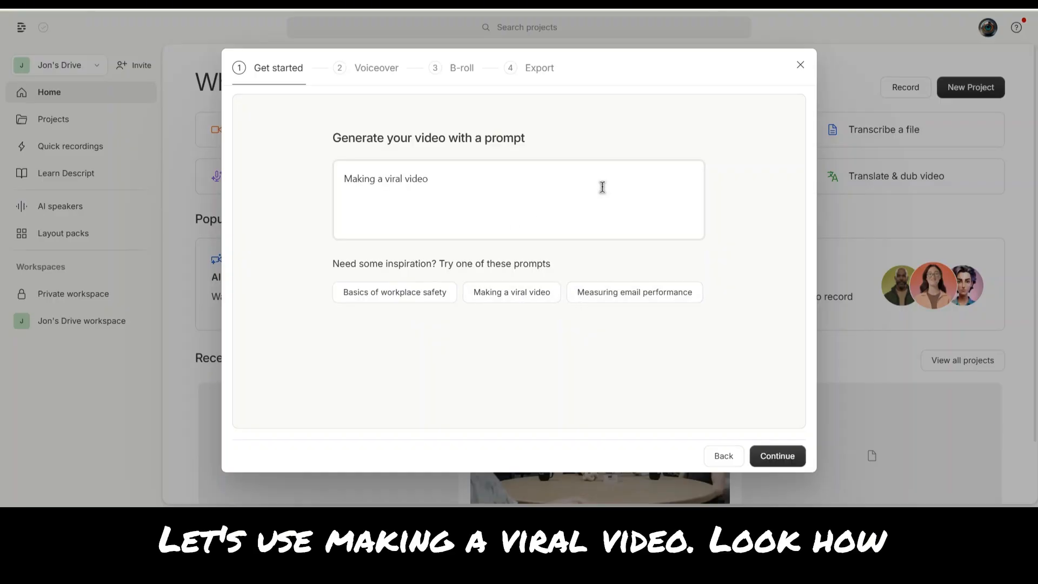
click(362, 177)
triple_click(363, 177)
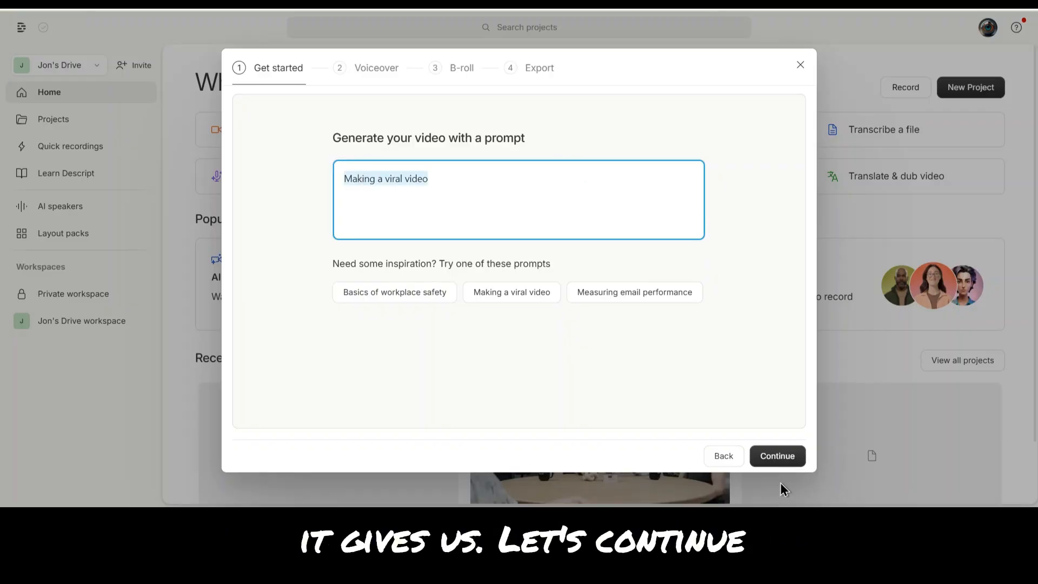
click(781, 457)
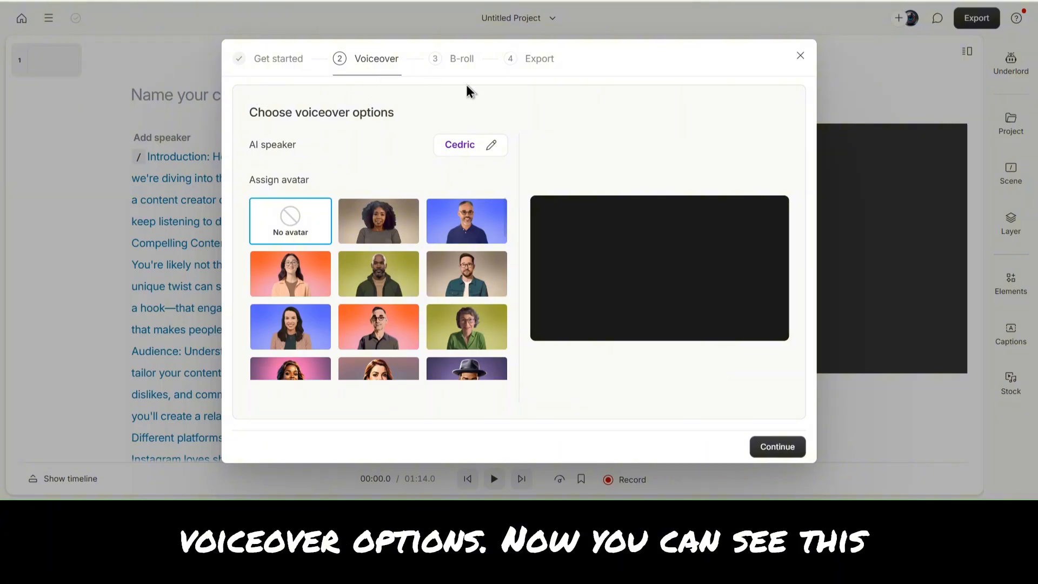
- Browse the stock AI speakers list and play the Alex voice sample, then close the list
click(469, 145)
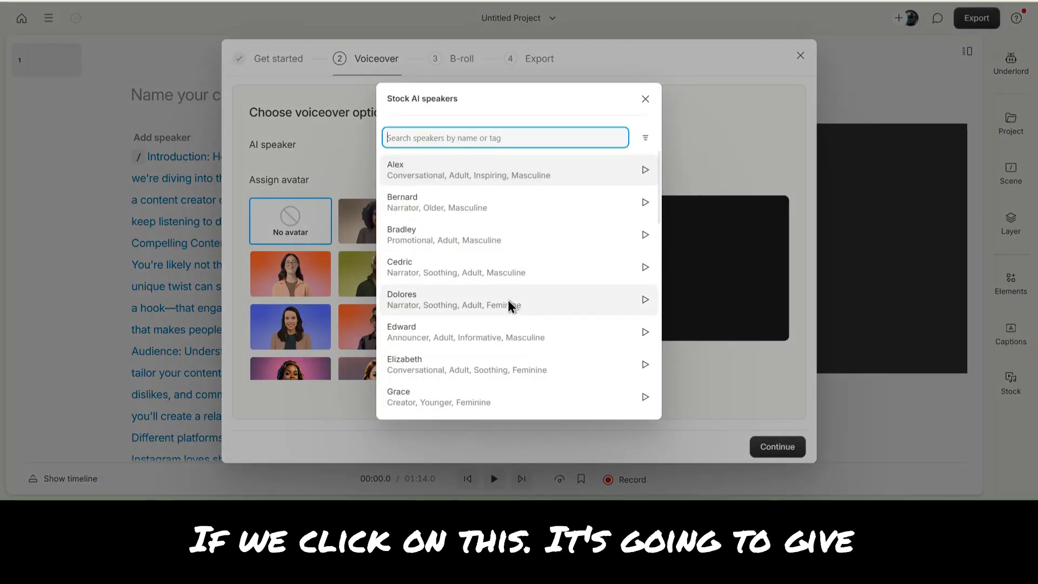
scroll(508, 300, down, 12)
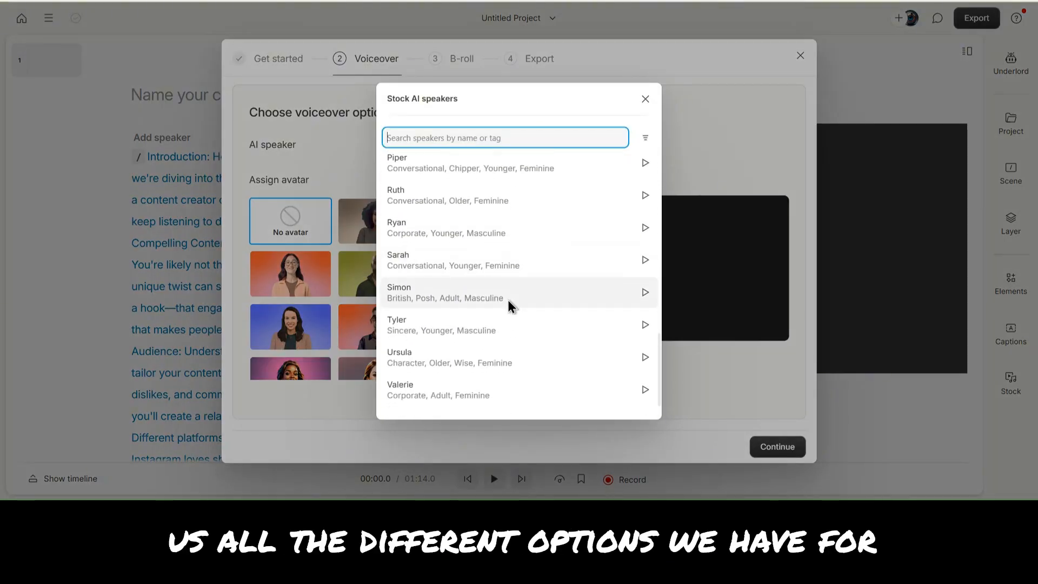
scroll(507, 300, up, 5)
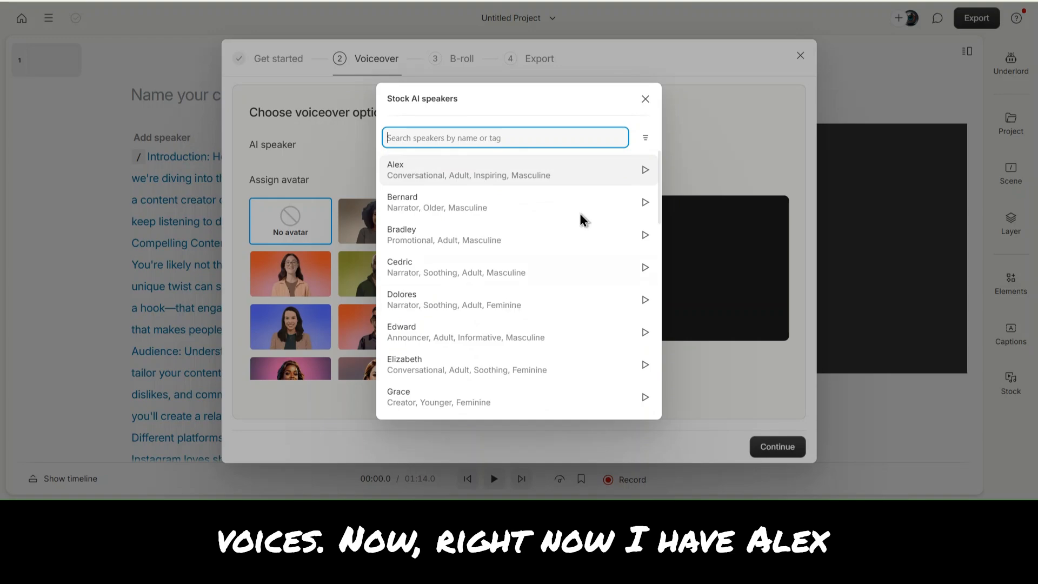
click(644, 171)
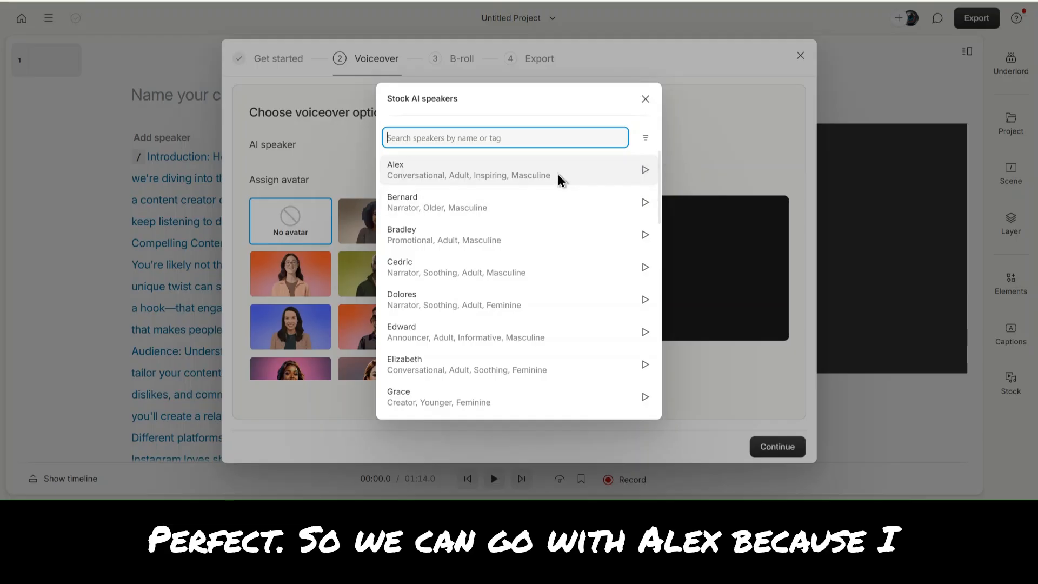
click(323, 154)
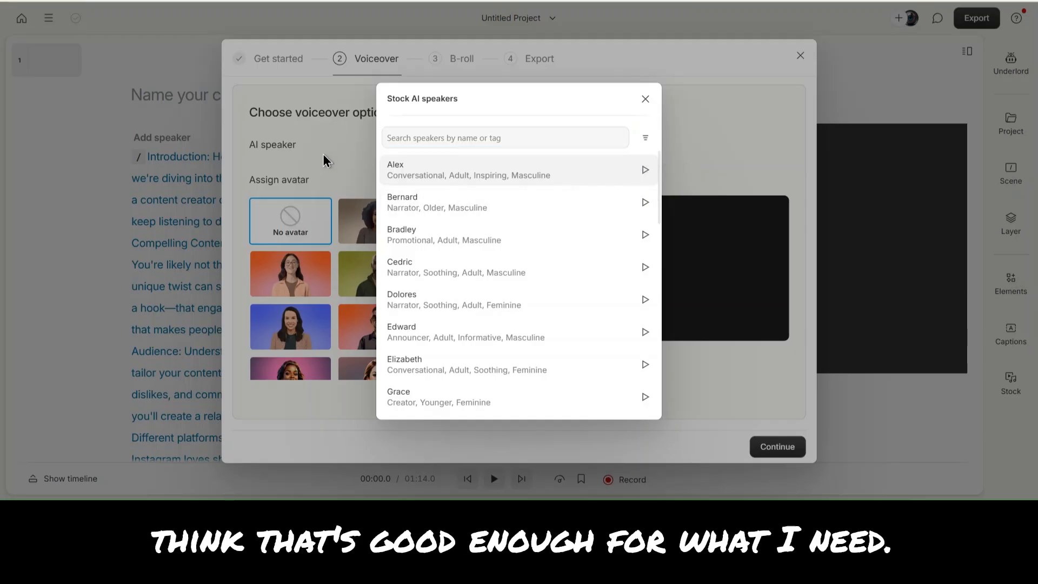
click(645, 98)
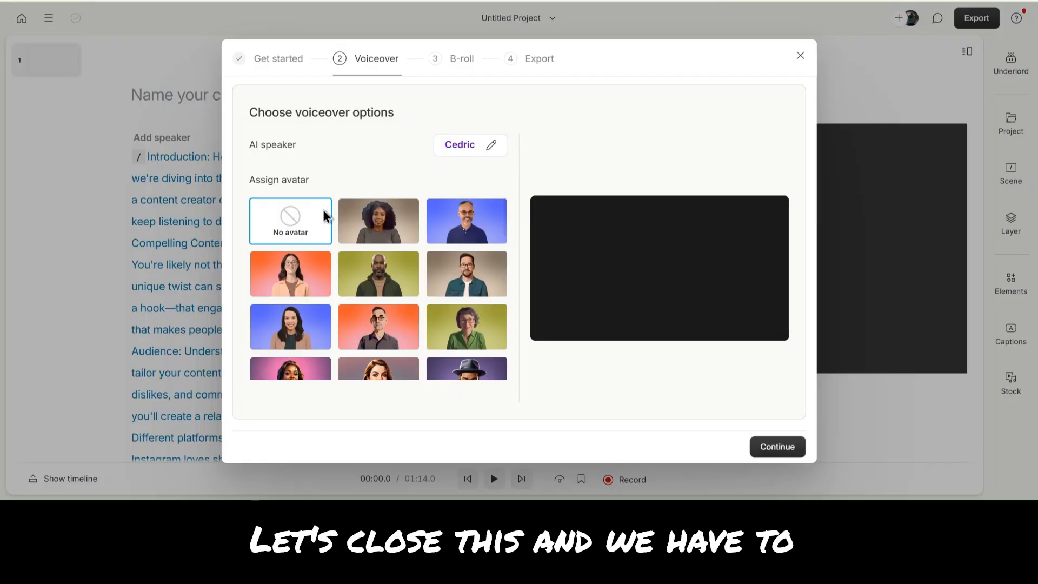
- Assign the realistic avatar of a young man in a brown jacket and continue to B-roll options
scroll(433, 229, down, 2)
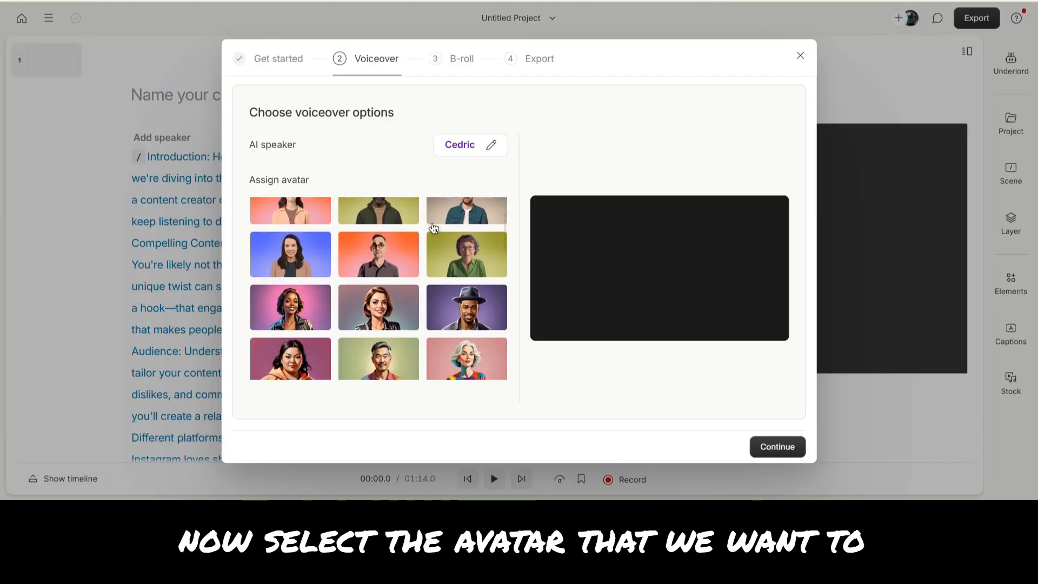
scroll(432, 229, down, 5)
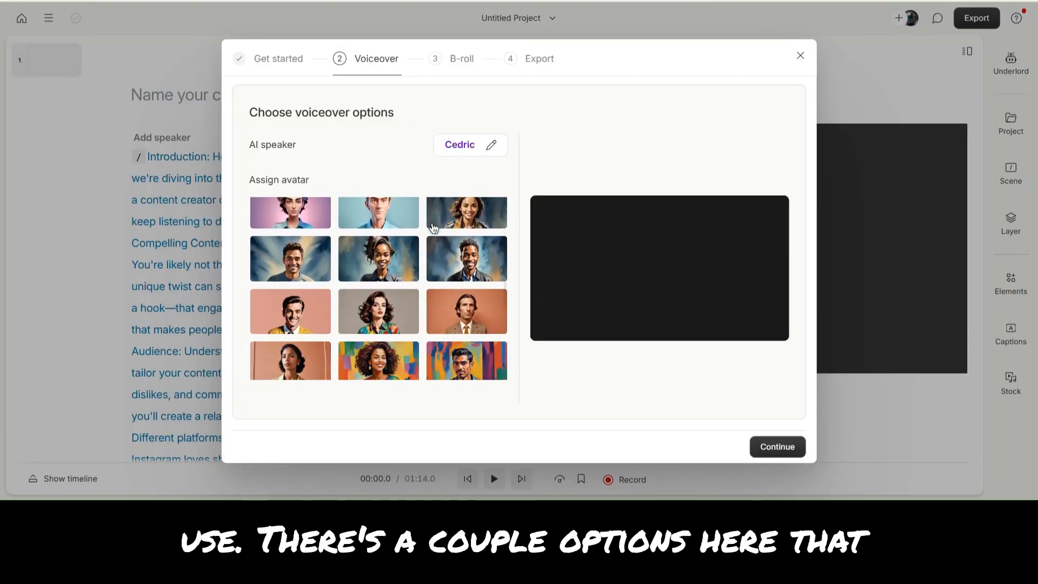
scroll(433, 227, down, 5)
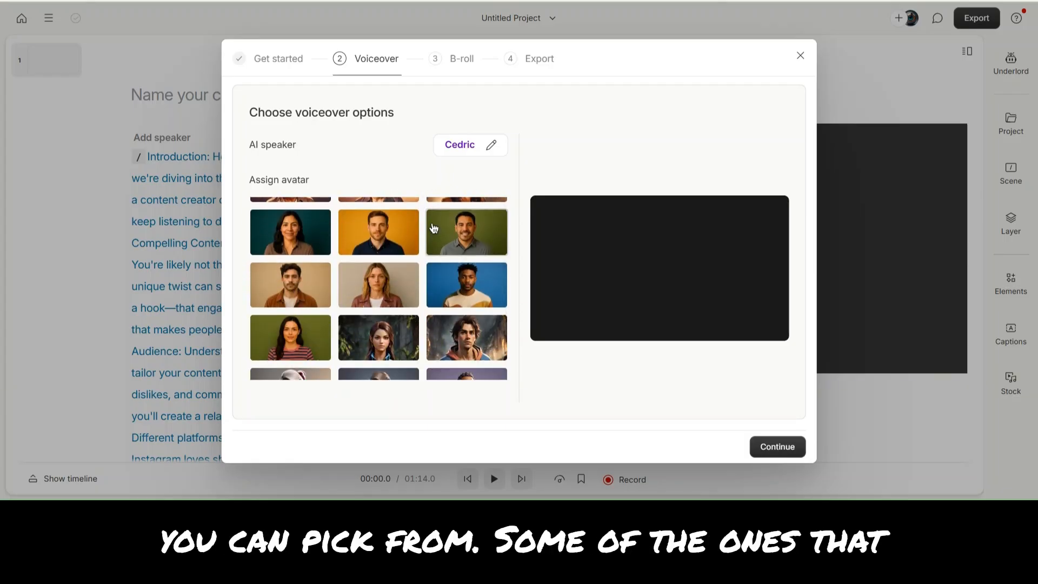
scroll(433, 228, down, 2)
scroll(432, 226, up, 2)
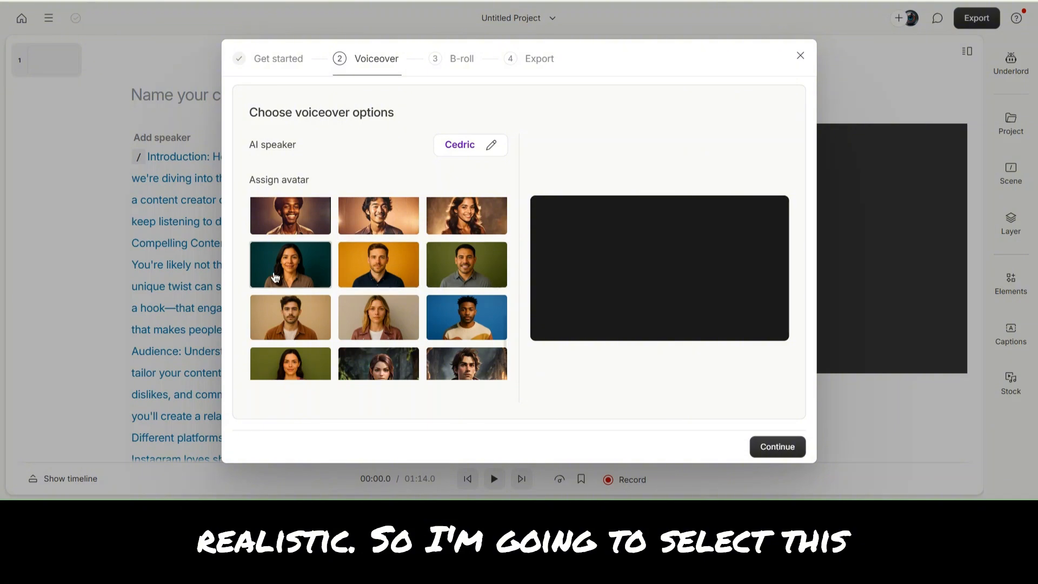
click(267, 322)
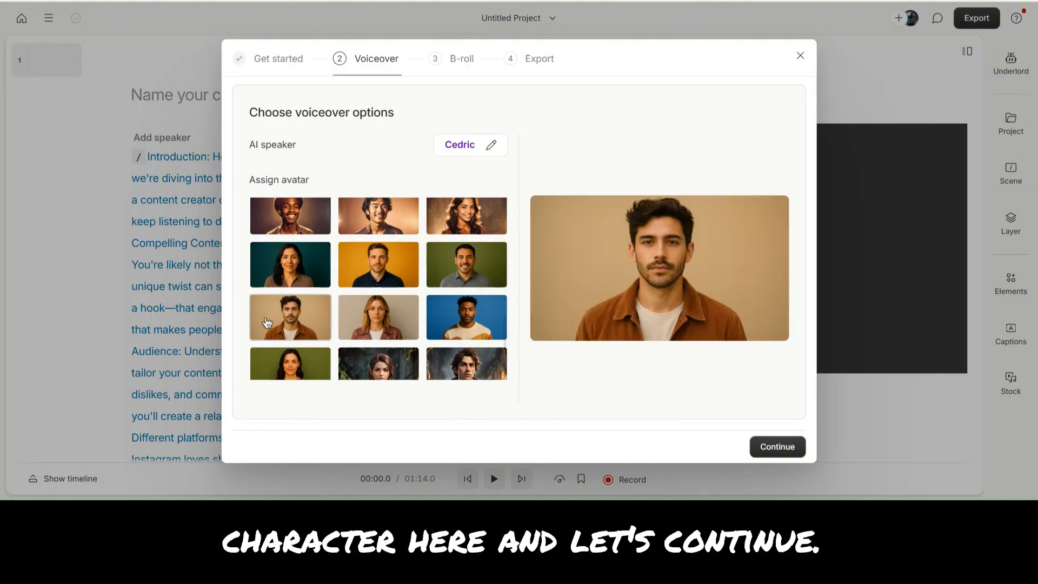
click(780, 448)
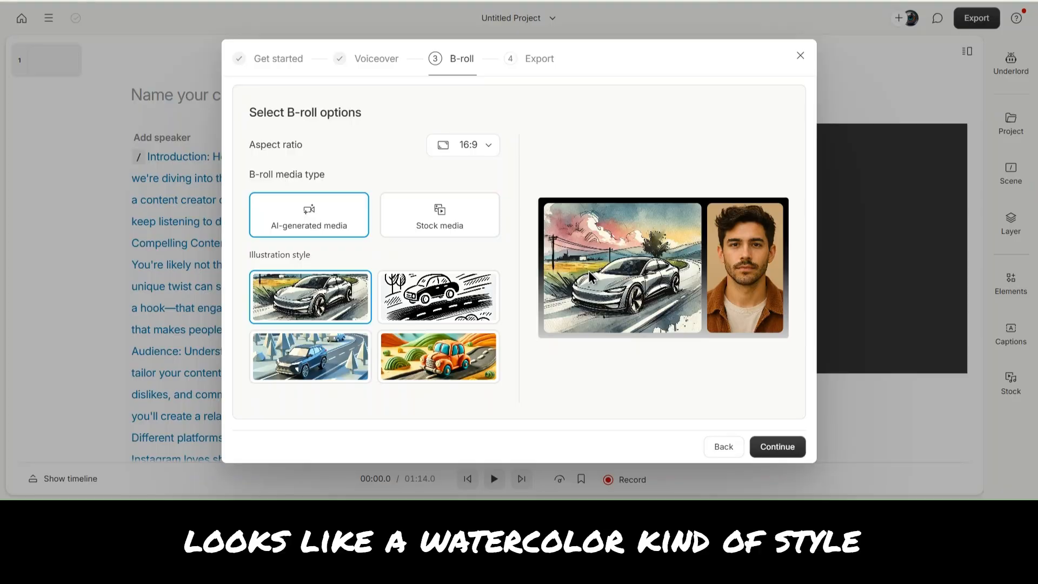
- Preview the sketch, 3D and clay illustration styles before reselecting the watercolor style
click(416, 316)
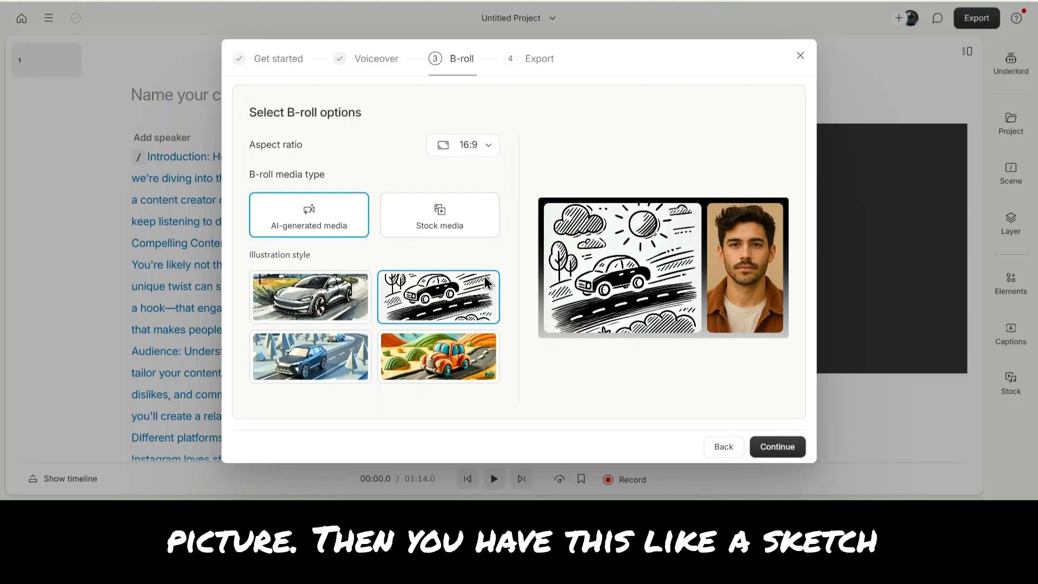
click(300, 343)
click(429, 352)
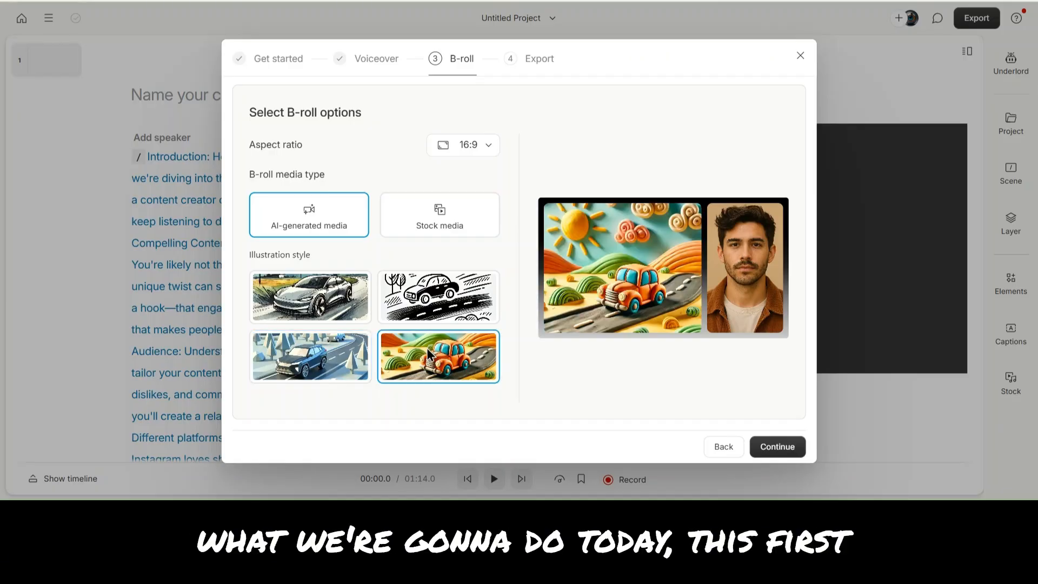
click(306, 306)
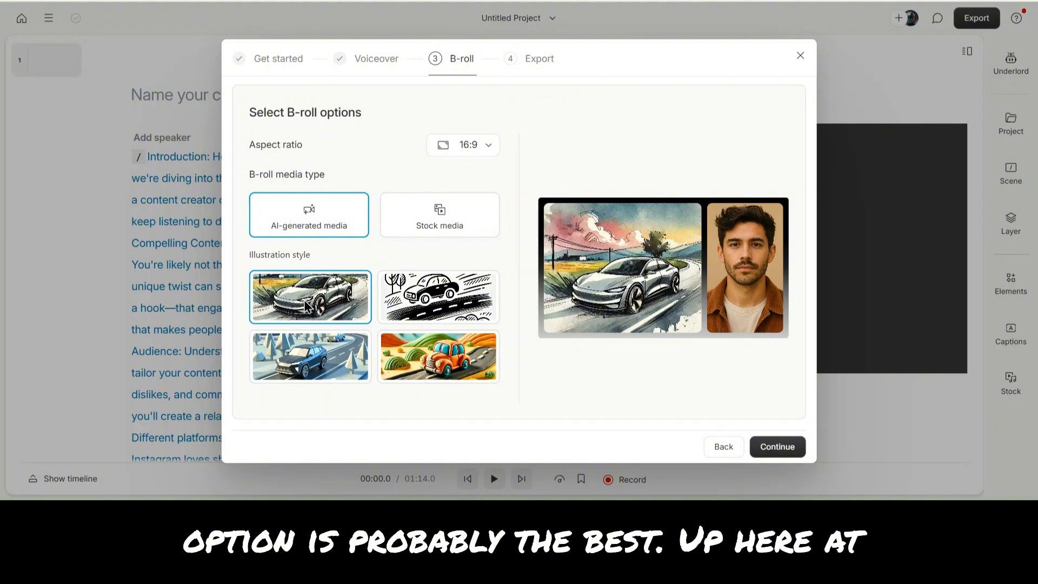
- Set the aspect ratio to Portrait (9:16) and continue to generate the video
click(462, 144)
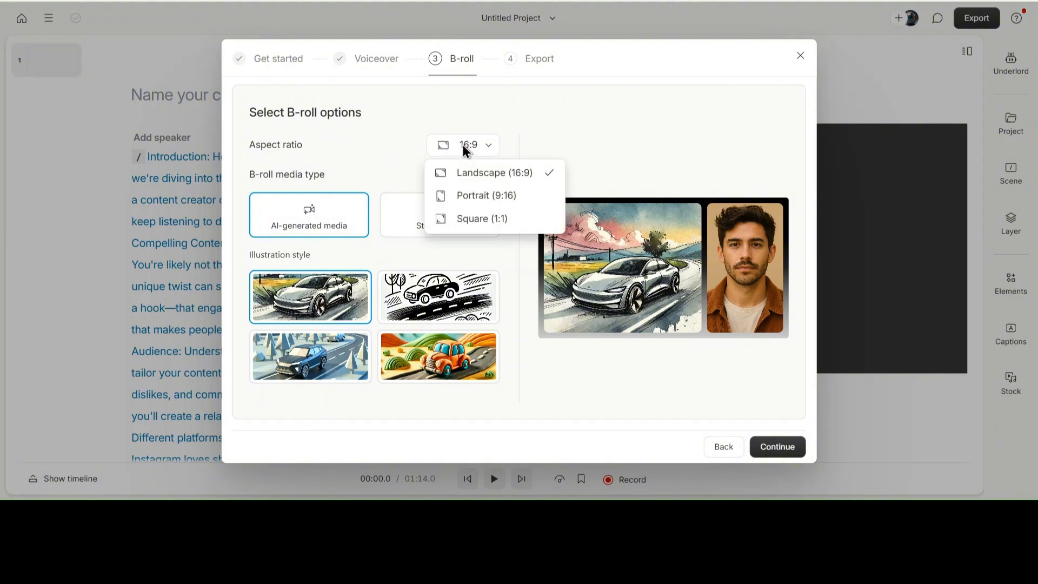
click(468, 195)
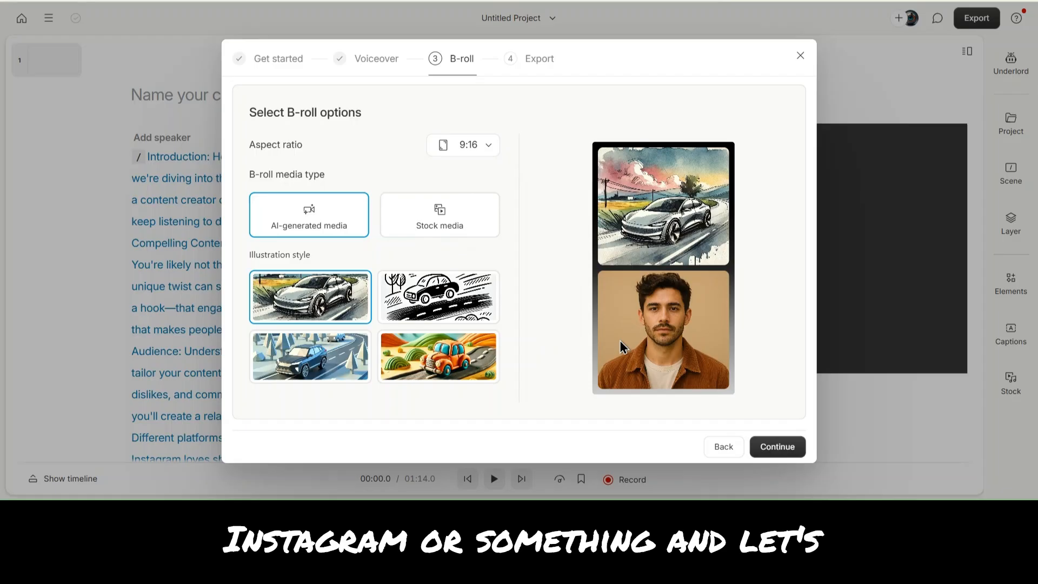
click(780, 448)
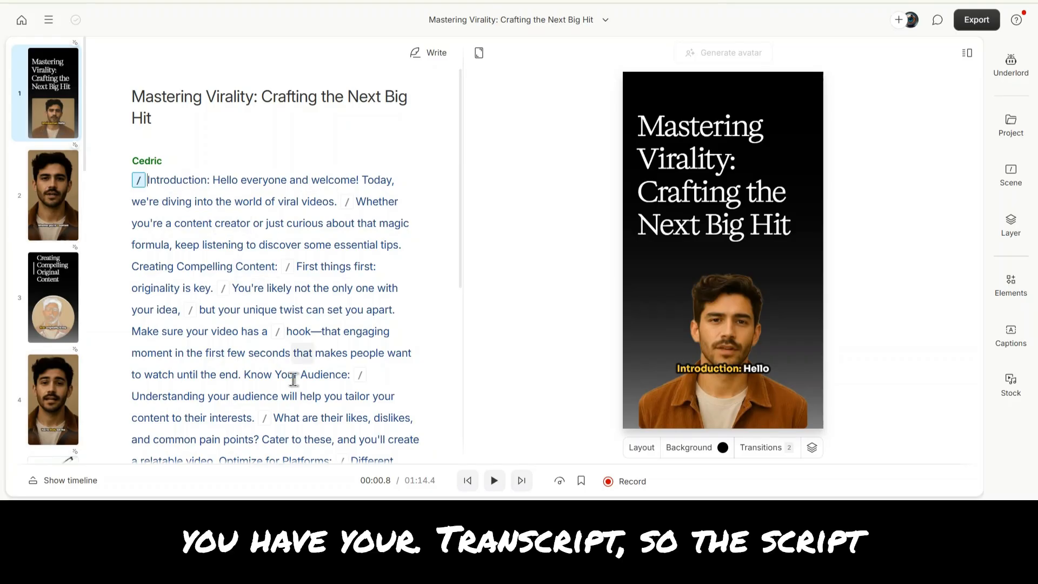
- Review the generated script and click through several scenes in the scene list to preview them
scroll(262, 267, down, 5)
scroll(261, 269, up, 5)
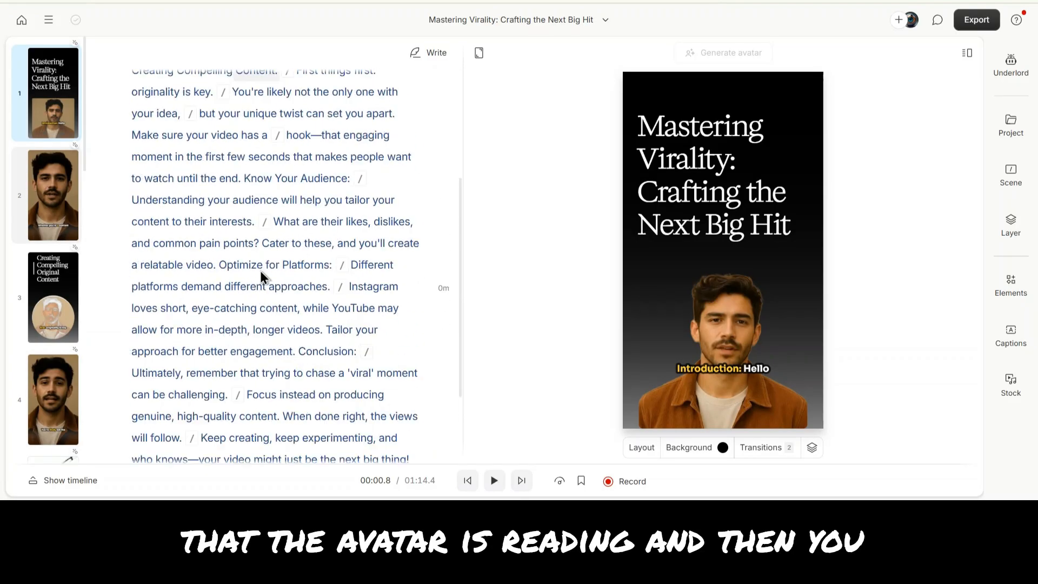
scroll(54, 108, down, 5)
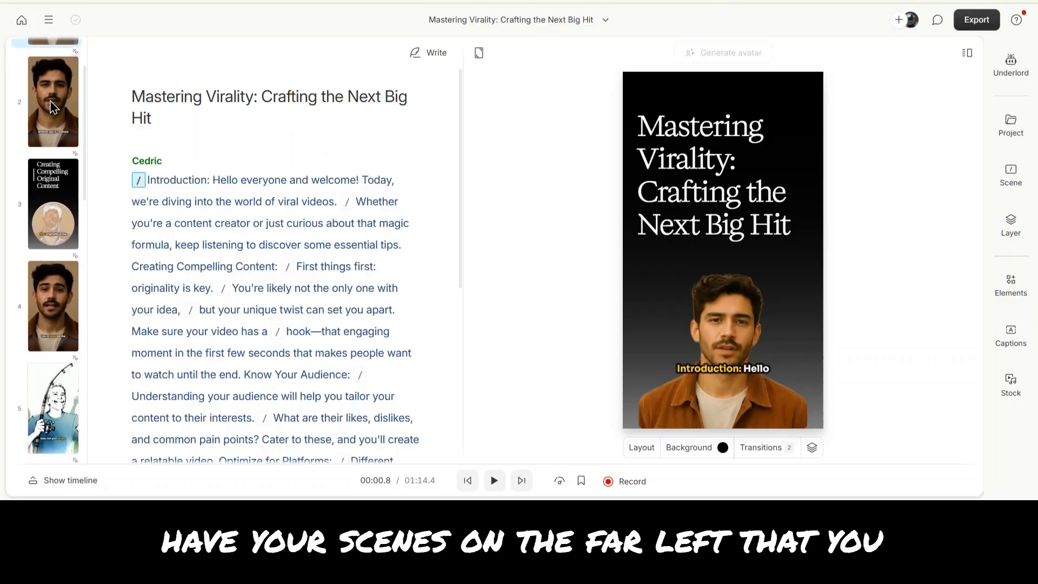
click(50, 106)
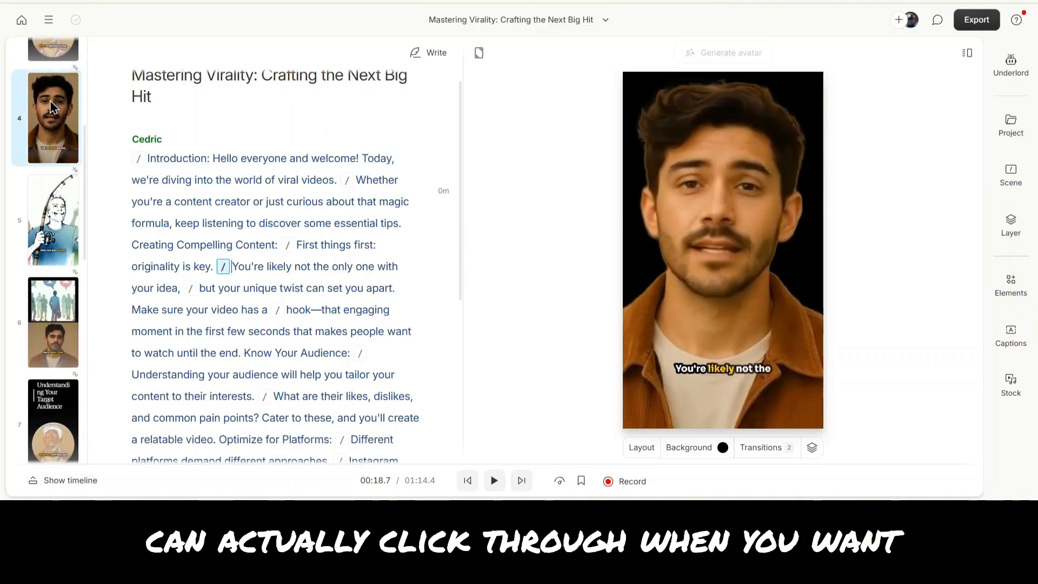
click(59, 201)
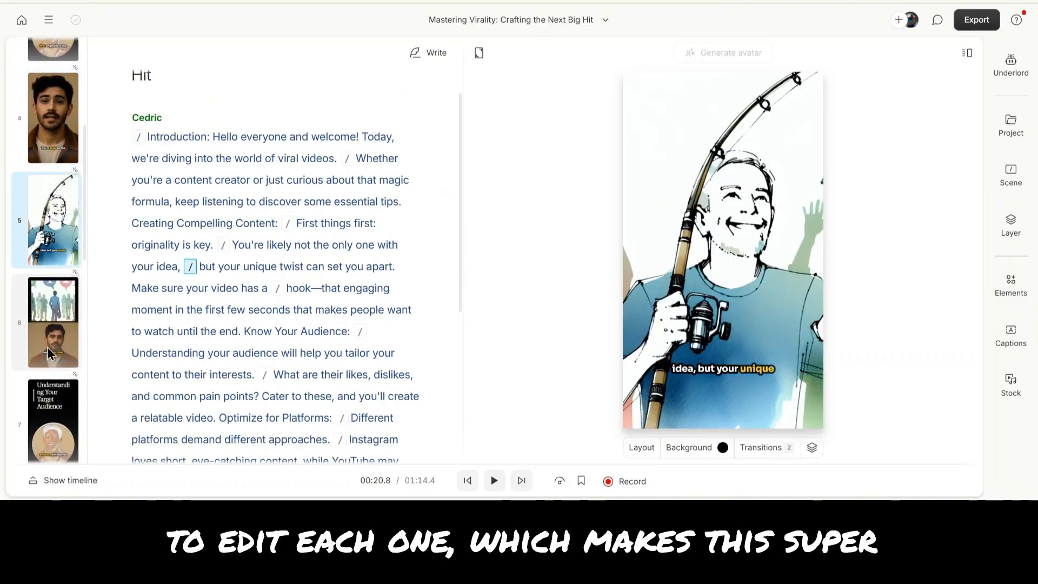
click(53, 335)
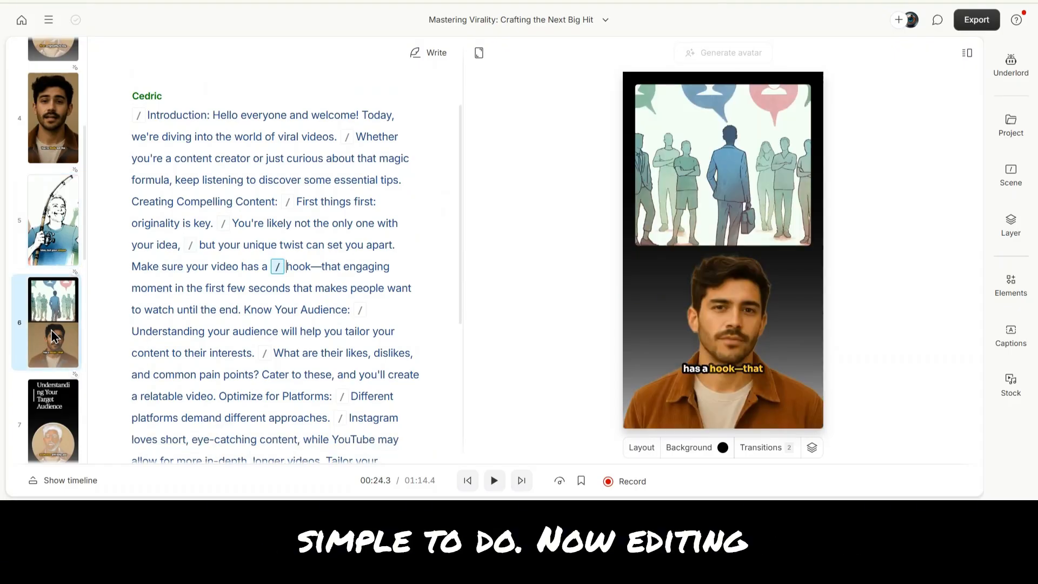
scroll(51, 331, down, 3)
scroll(341, 229, up, 1)
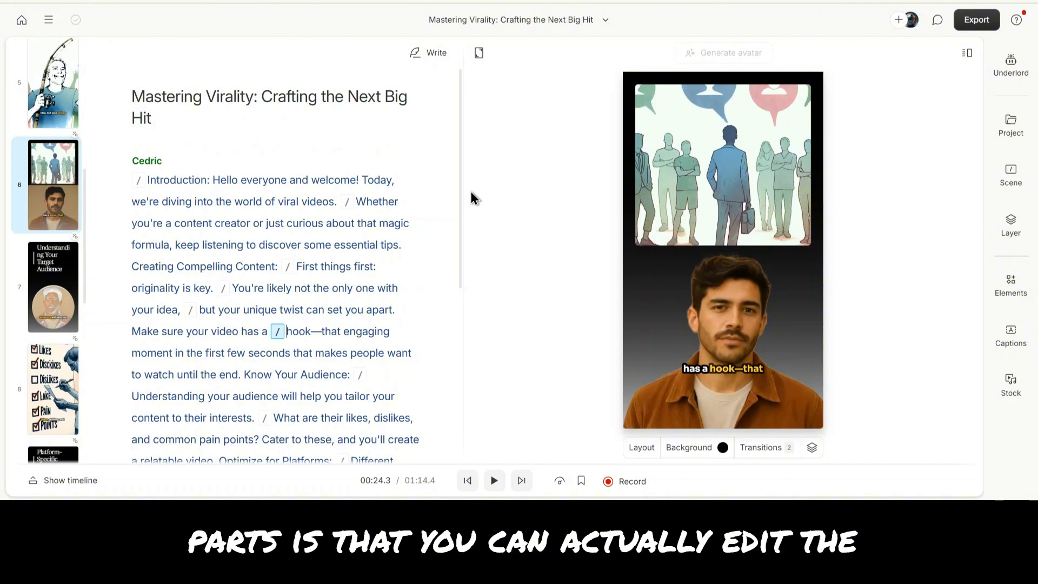
- Try deleting the phrase 'creator or just curious about that magic formula, keep listening to' from the script, then undo the deletion
click(219, 222)
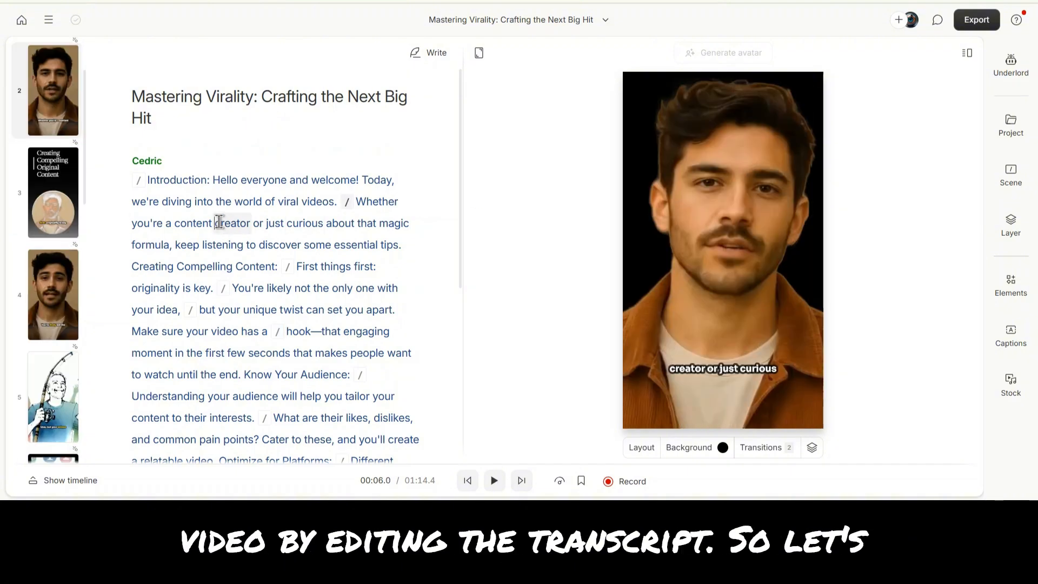
drag(220, 223, 251, 238)
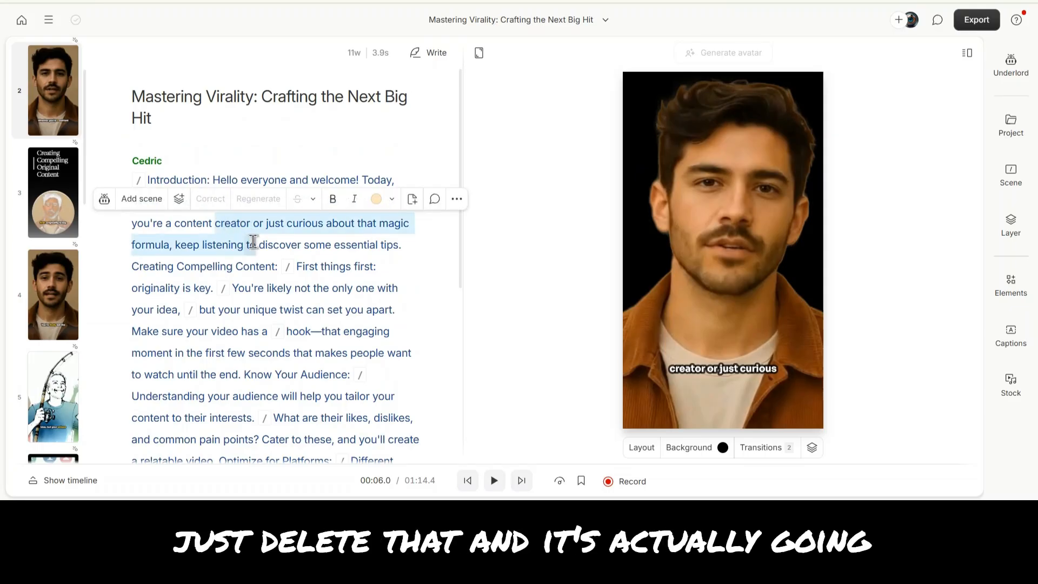
key(BackSpace)
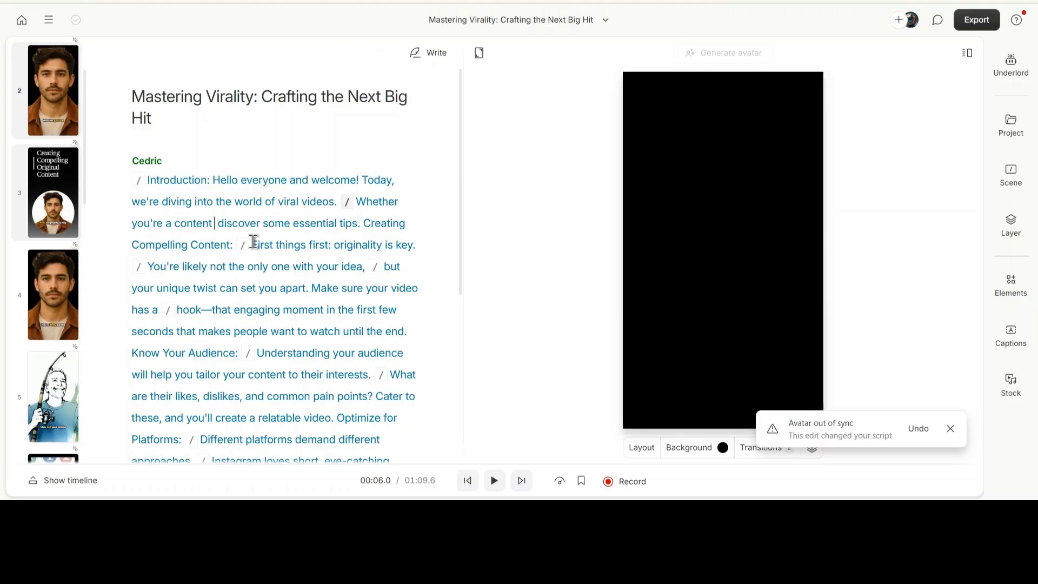
key(ctrl+z)
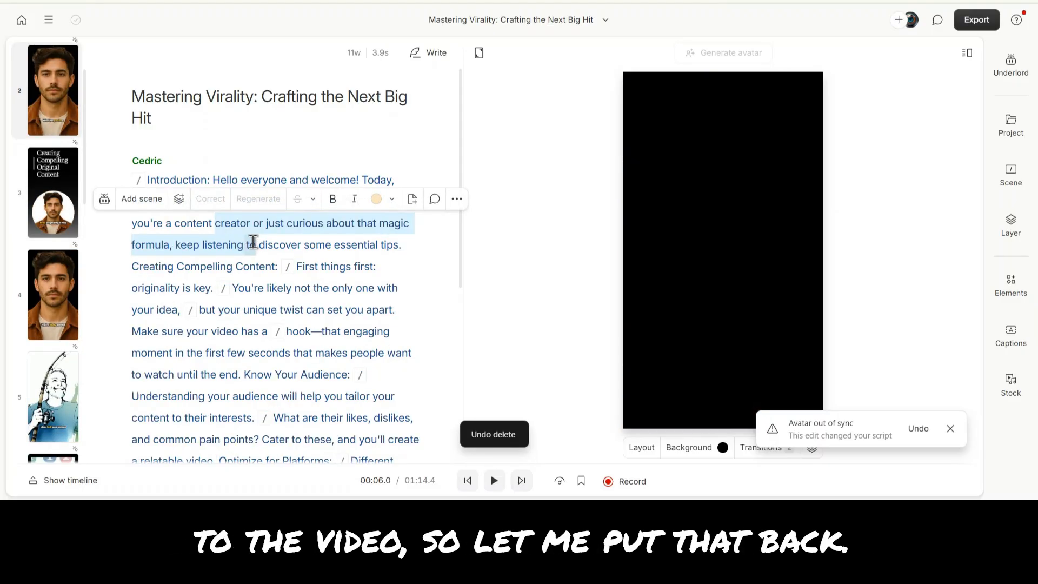
- Scroll through the full script and scene list of the generated video to review its content
click(267, 158)
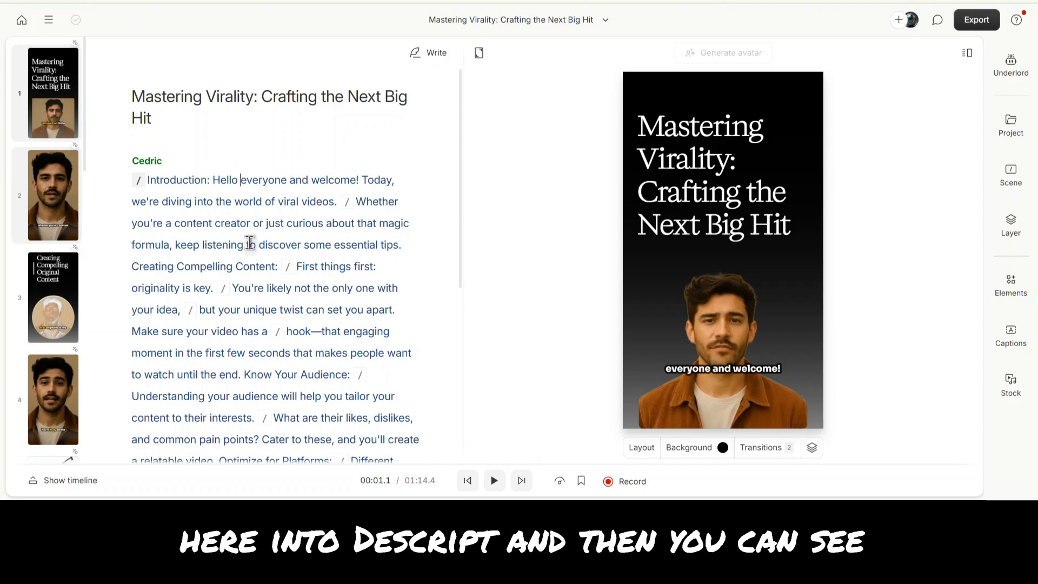
scroll(250, 242, down, 5)
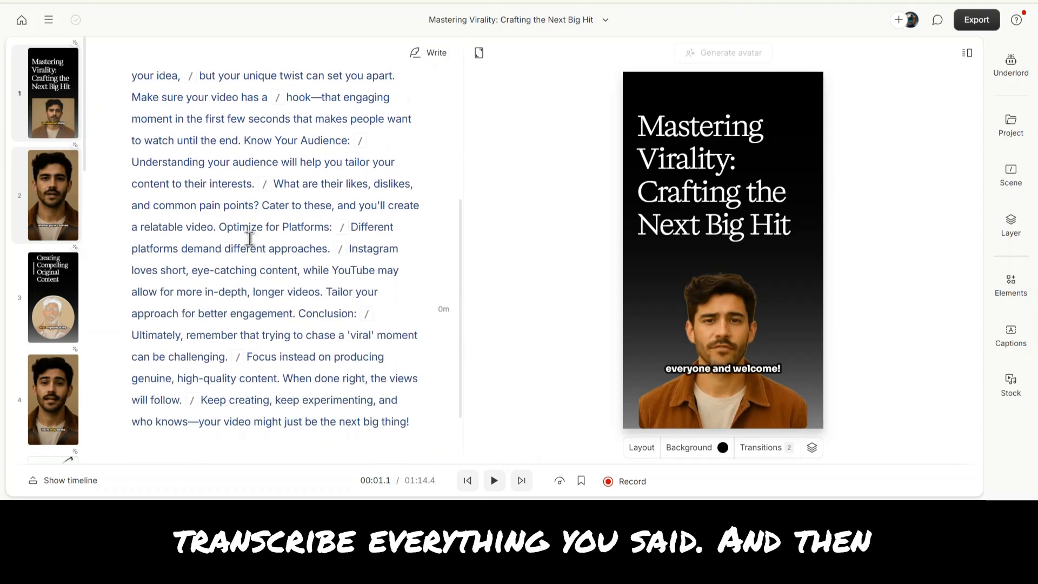
scroll(250, 239, down, 2)
scroll(250, 239, up, 5)
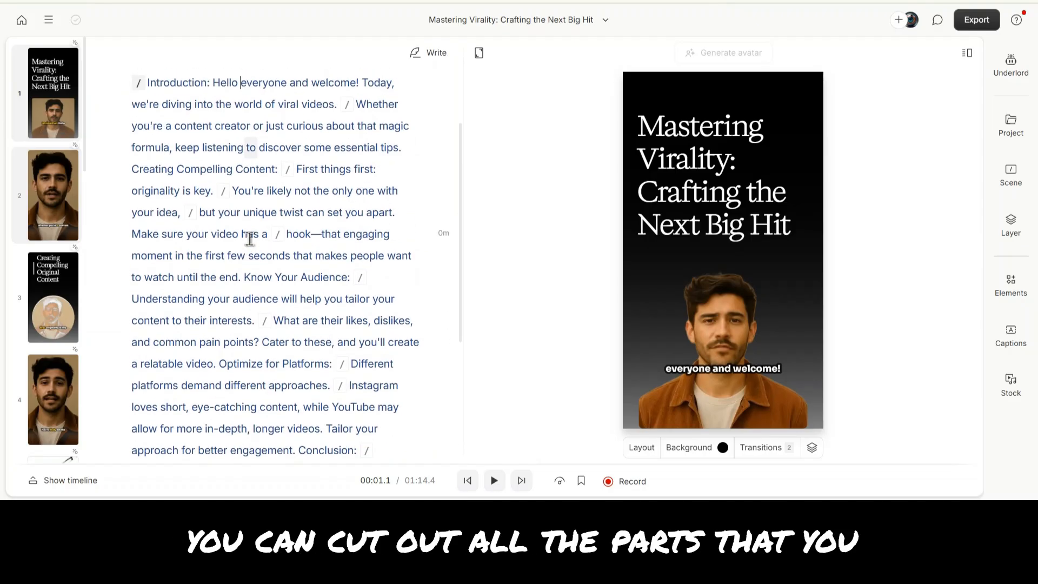
scroll(250, 238, up, 2)
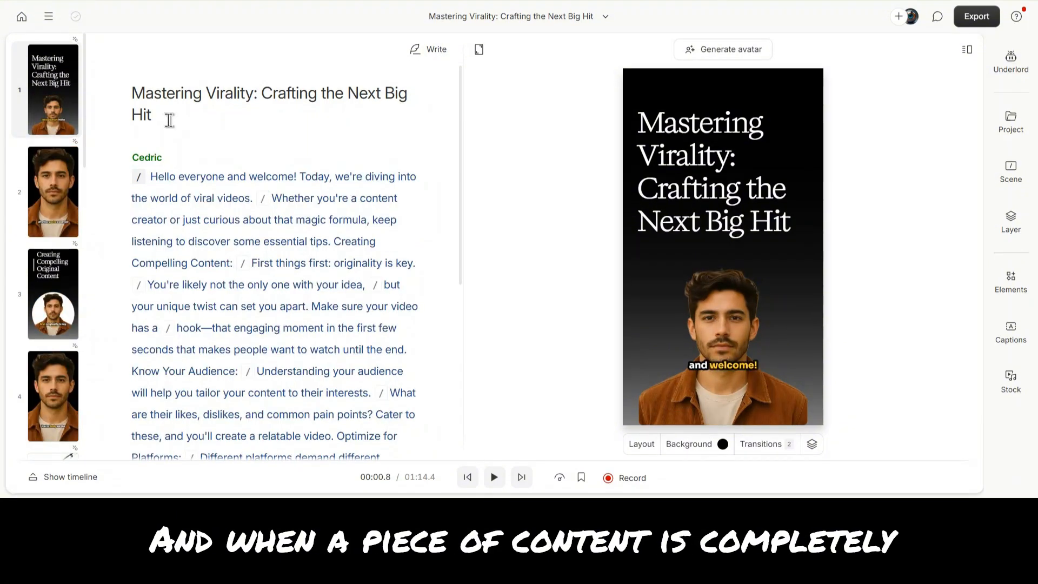
click(169, 122)
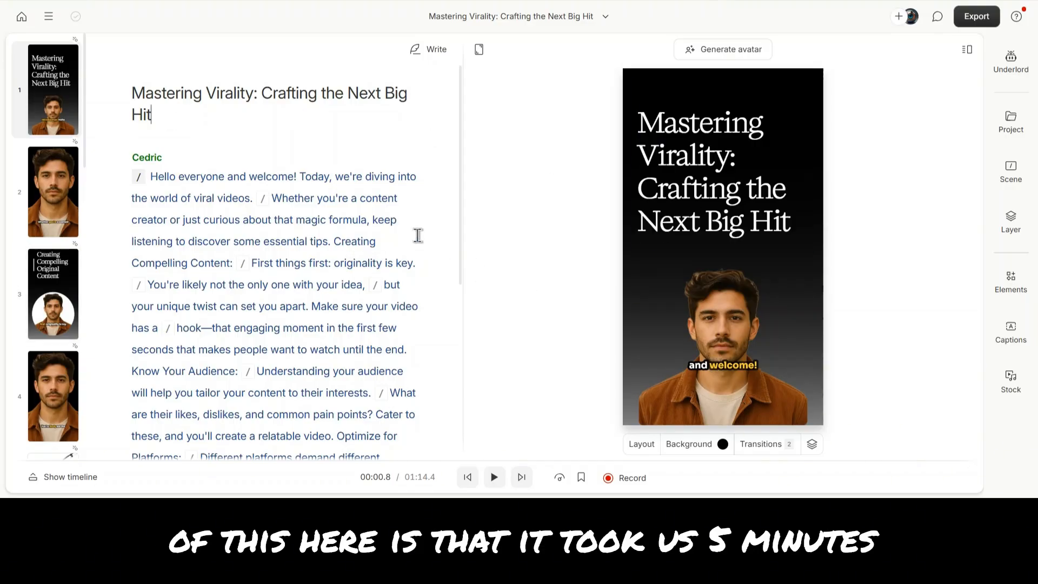
scroll(46, 186, down, 3)
scroll(46, 186, down, 10)
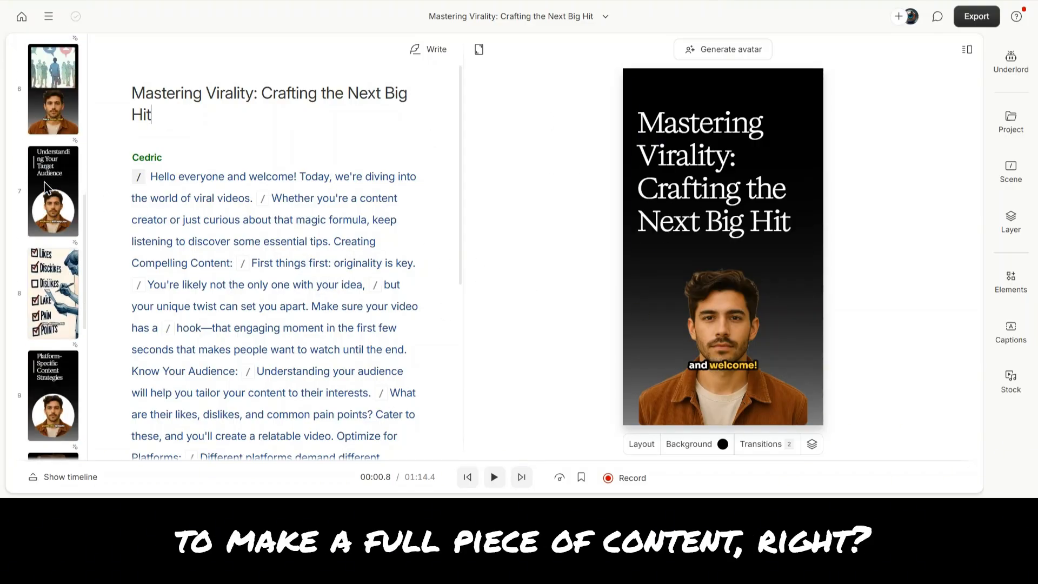
scroll(223, 324, down, 6)
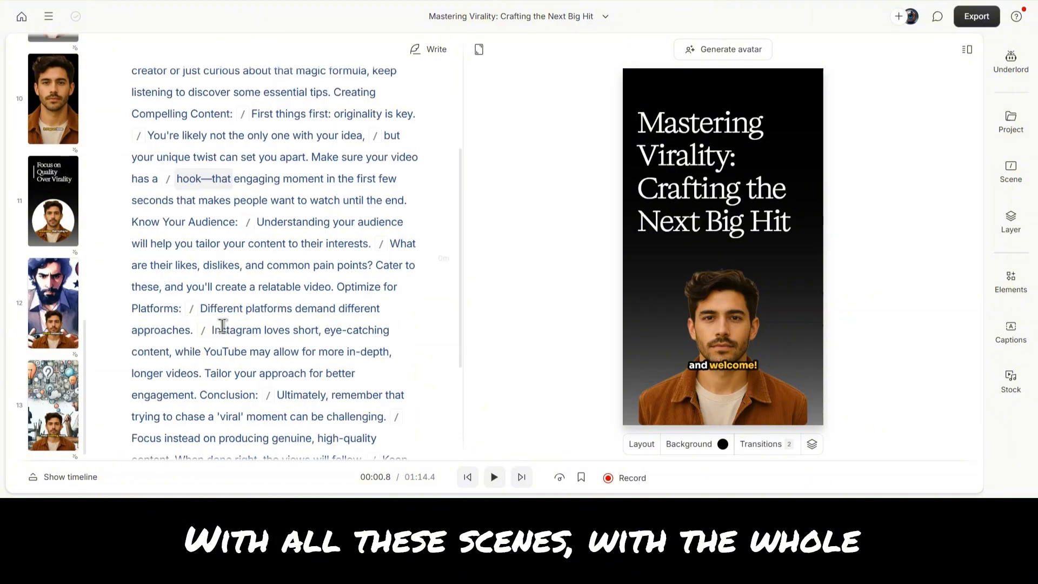
scroll(223, 326, up, 6)
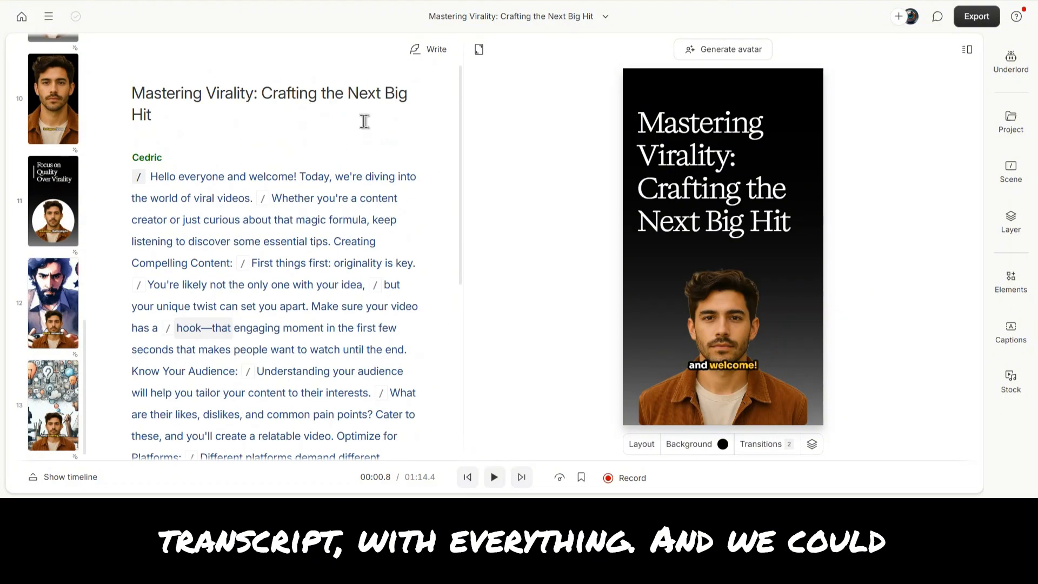
click(306, 69)
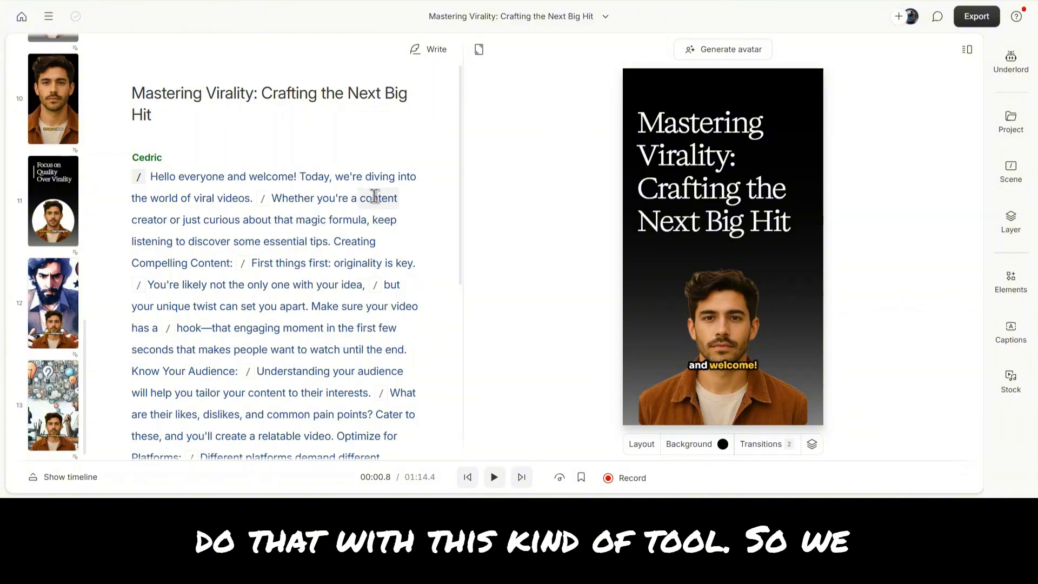
scroll(375, 195, down, 3)
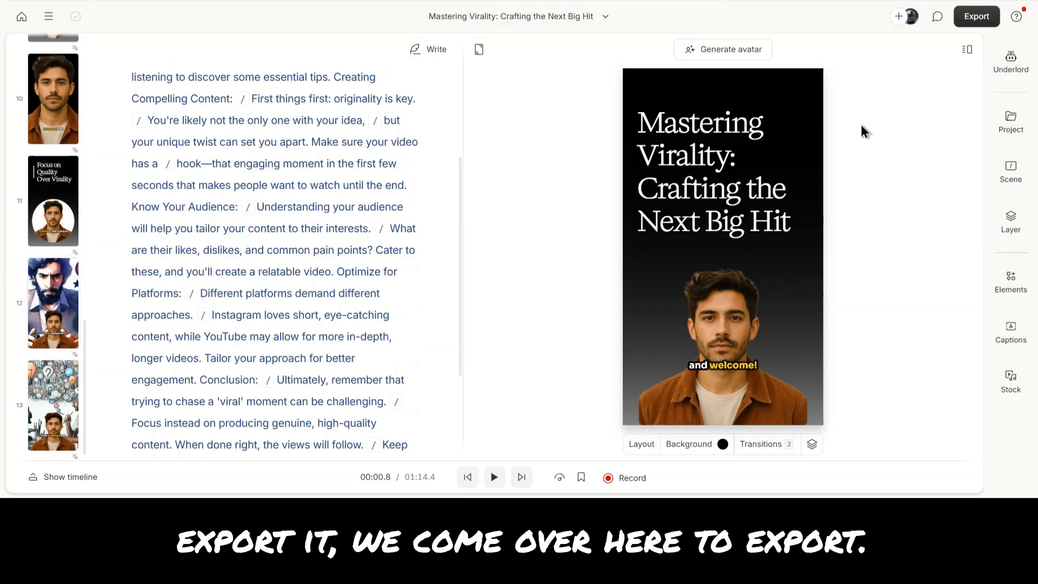
- Open the video export options and inspect the title, resolution and access settings for the web link export
click(965, 18)
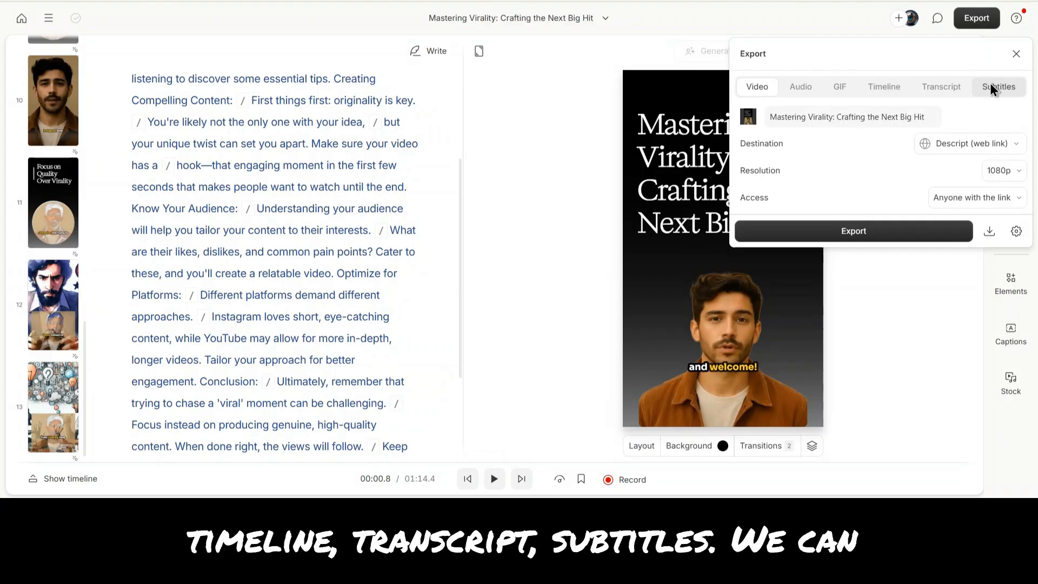
click(841, 119)
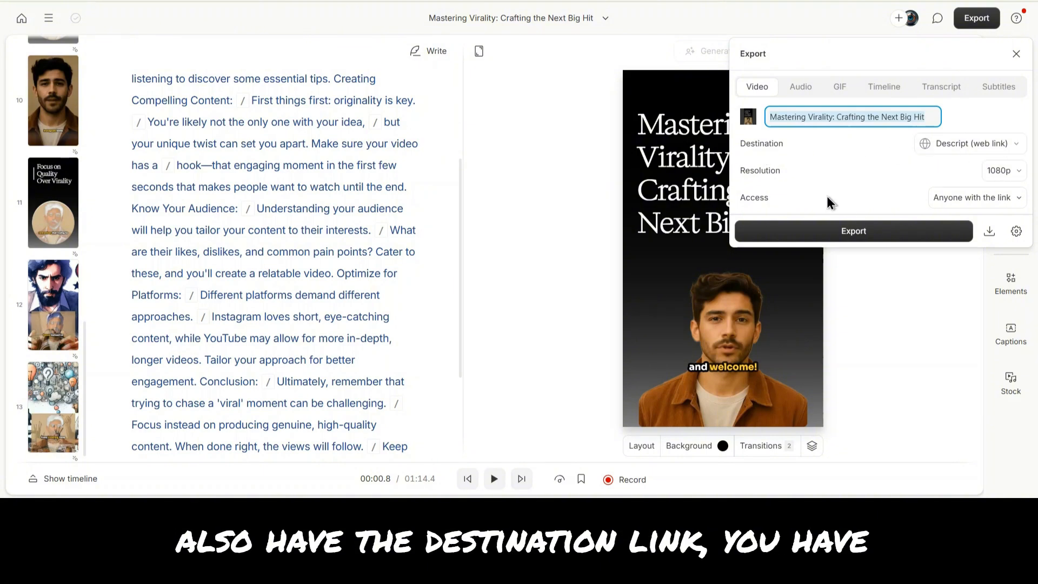
click(1001, 172)
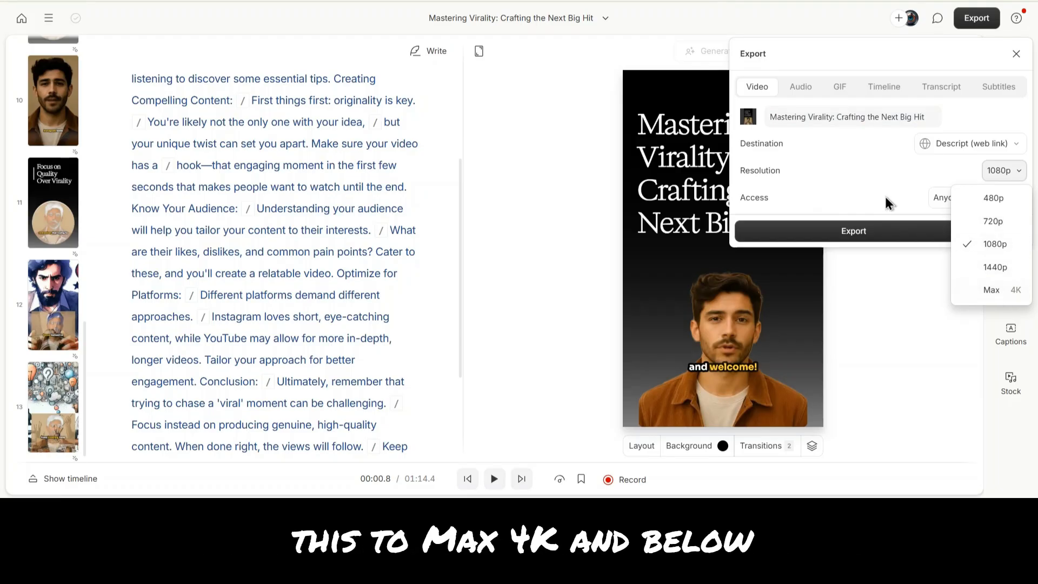
click(856, 170)
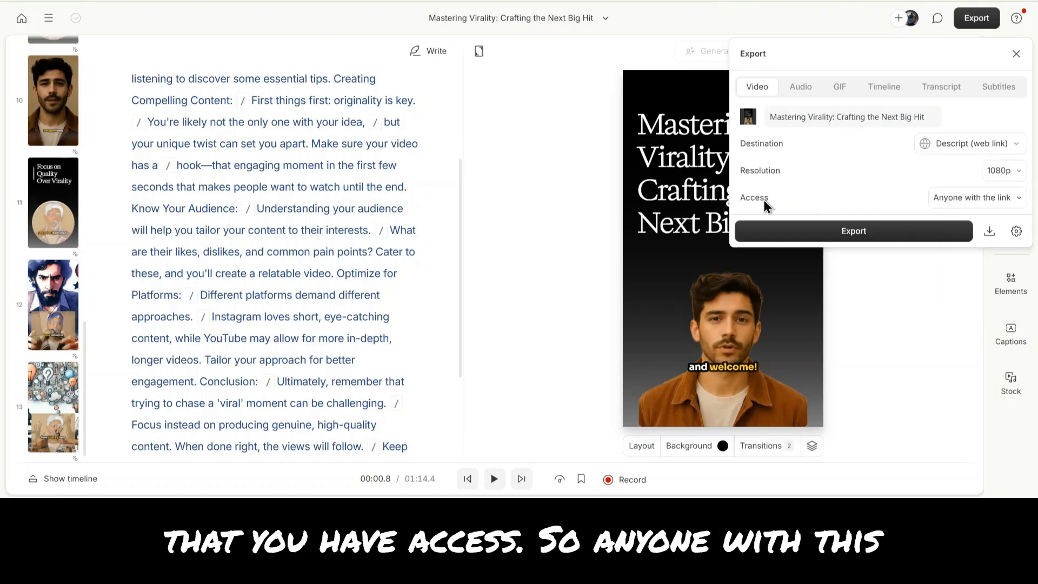
click(946, 199)
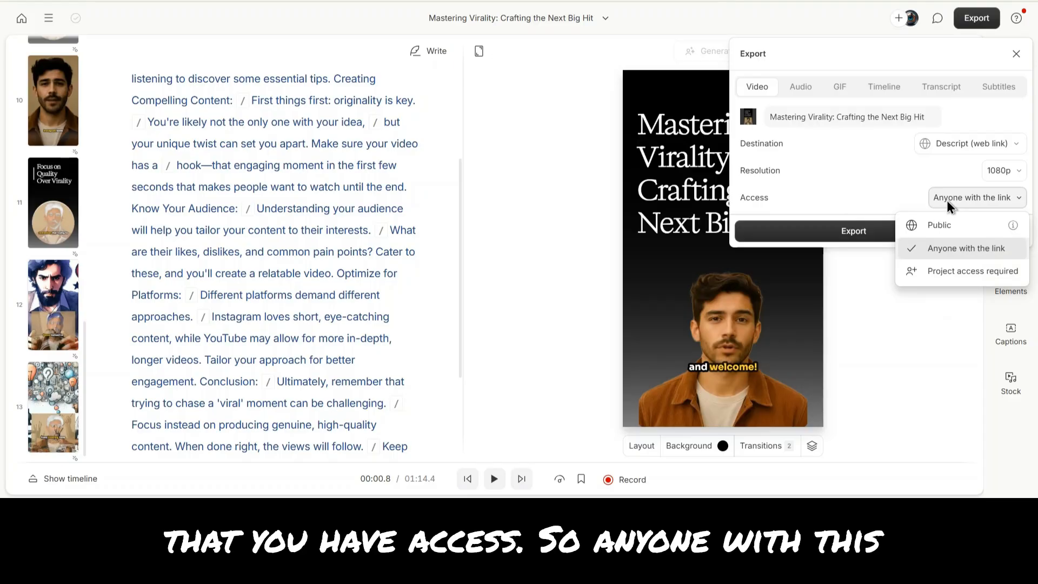
click(831, 187)
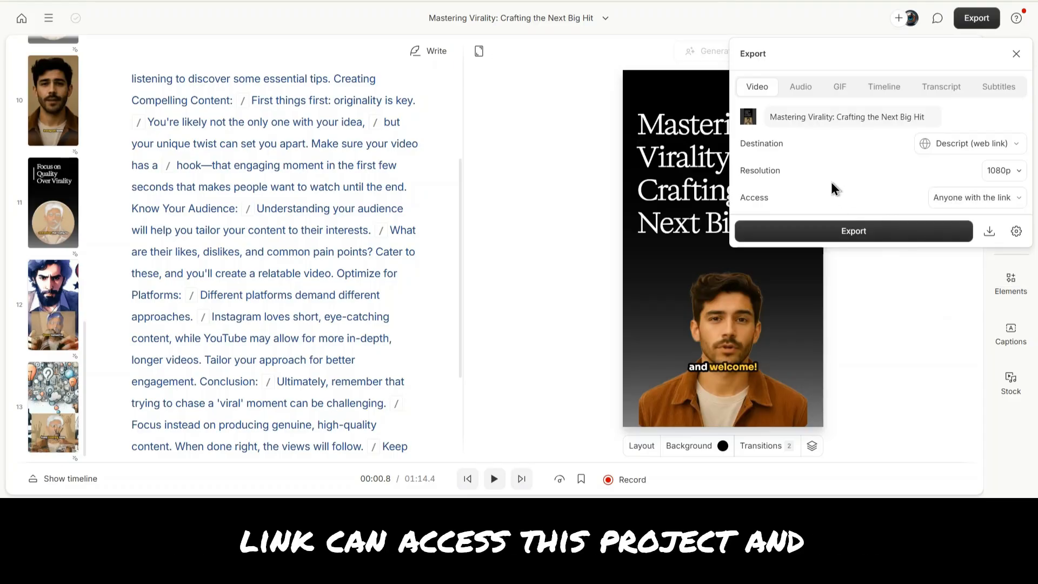
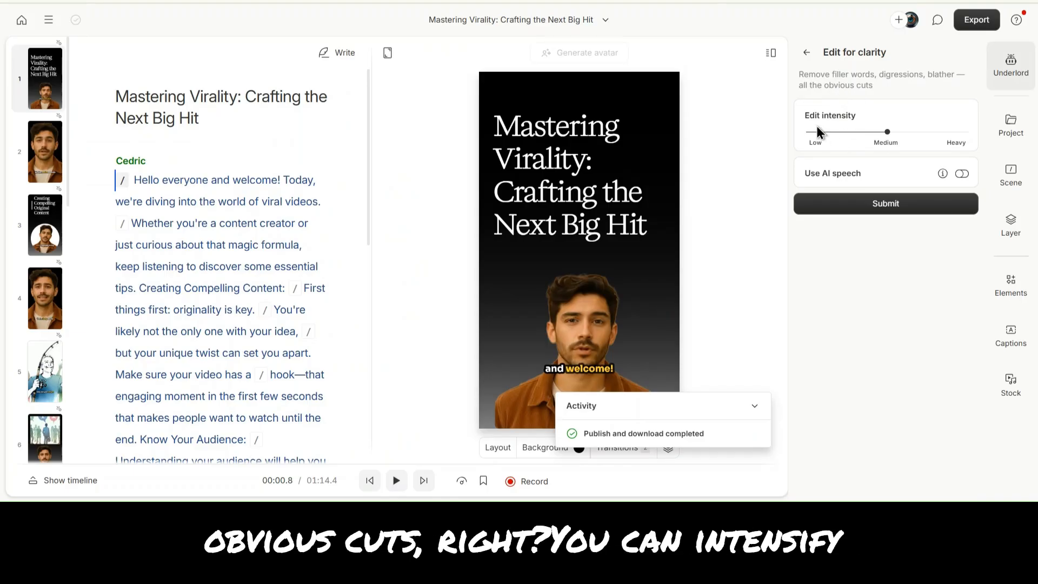
- Leave the edit intensity at Medium and exit Edit for clarity without submitting, returning to the Underlord tool list
mouse_move(887, 132)
mouse_down()
mouse_move(956, 135)
mouse_move(889, 131)
mouse_up()
mouse_move(940, 173)
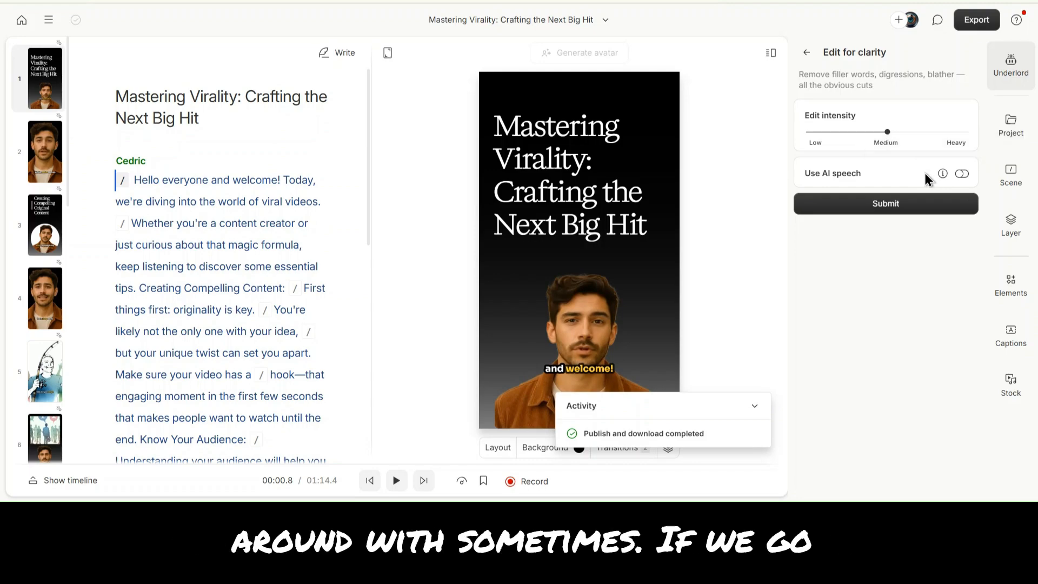
click(805, 52)
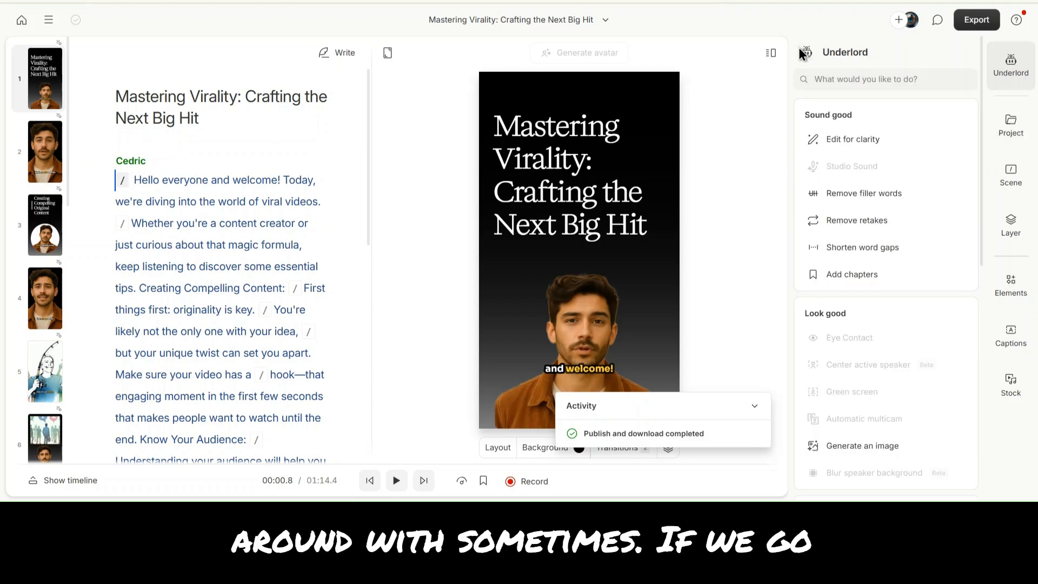
- Browse the Underlord tools under Sound good, Look good and Repurpose, previewing each tool's description
mouse_move(860, 166)
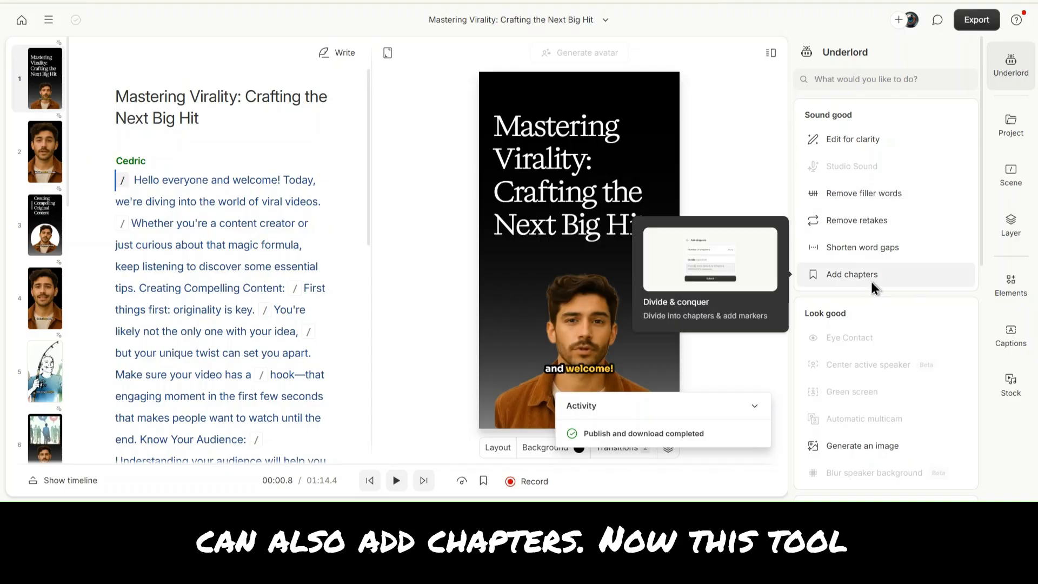
scroll(868, 331, down, 2)
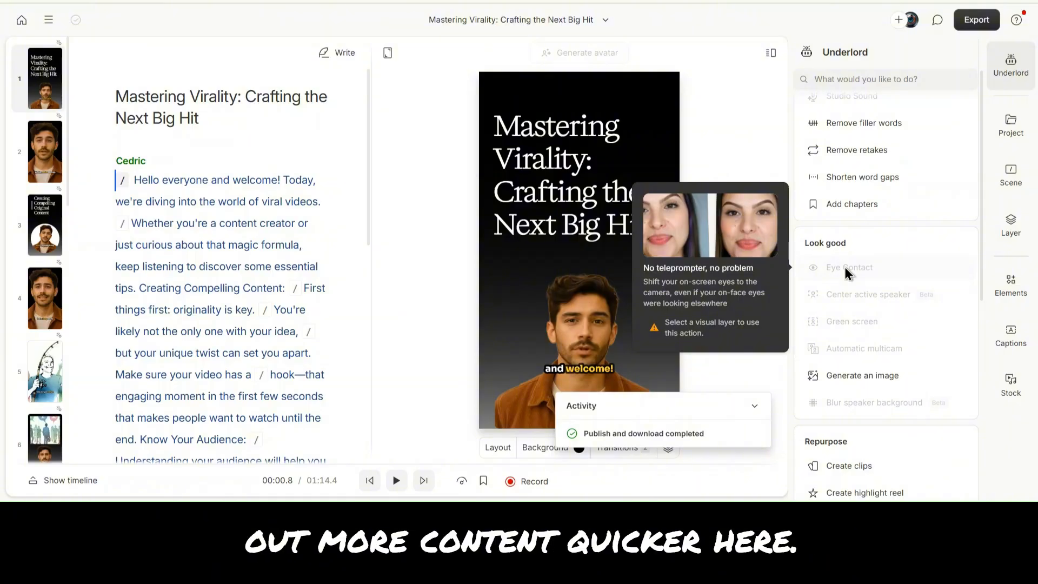
mouse_move(835, 300)
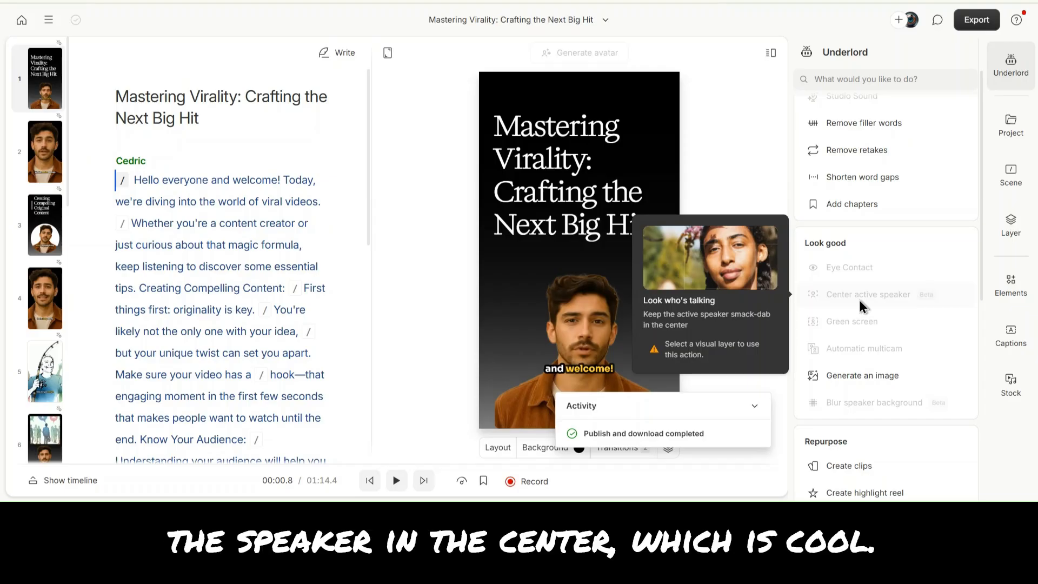
mouse_move(845, 320)
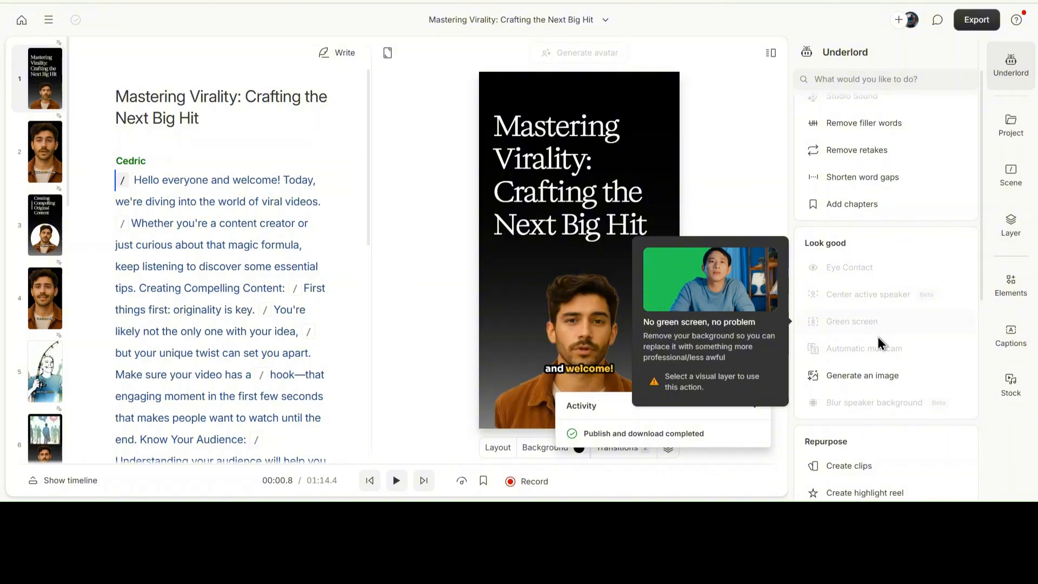
mouse_move(847, 346)
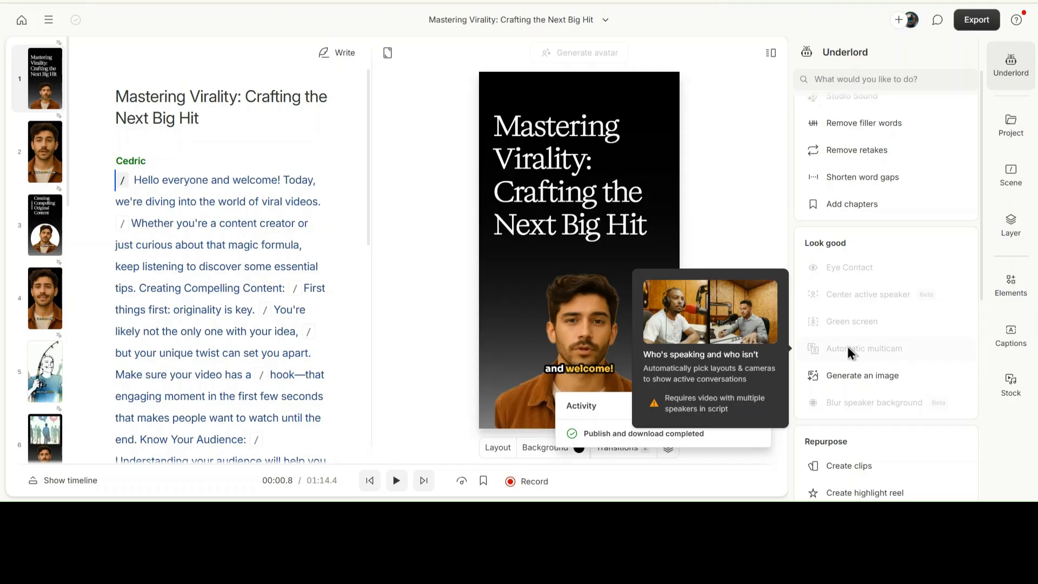
mouse_move(883, 379)
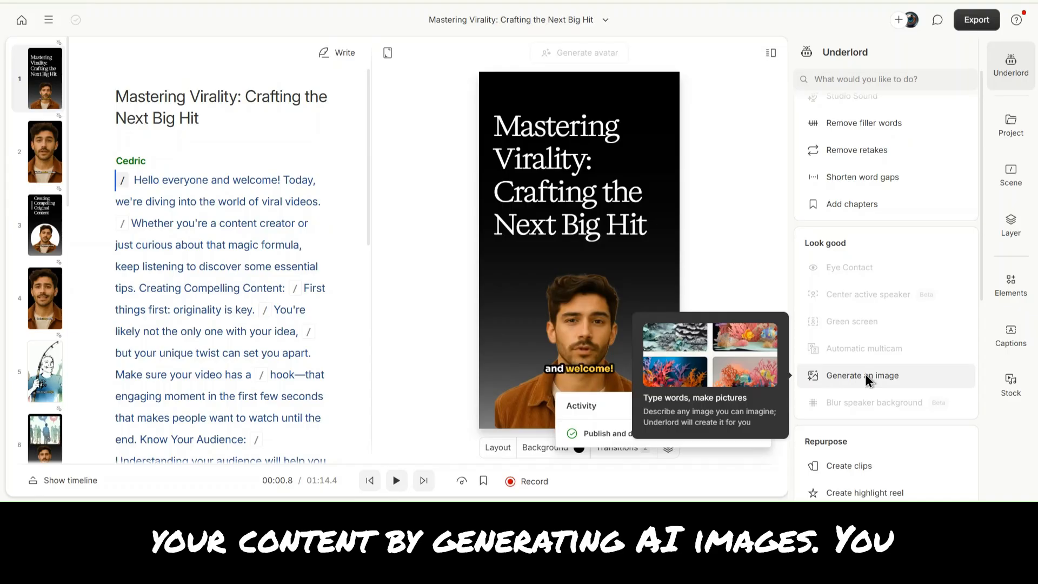
mouse_move(863, 405)
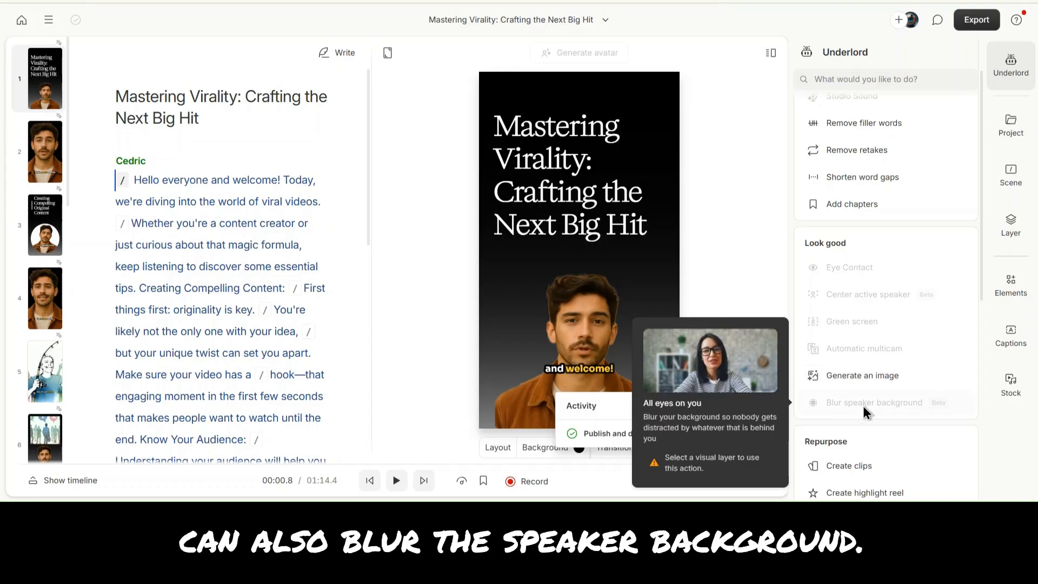
scroll(863, 406, down, 2)
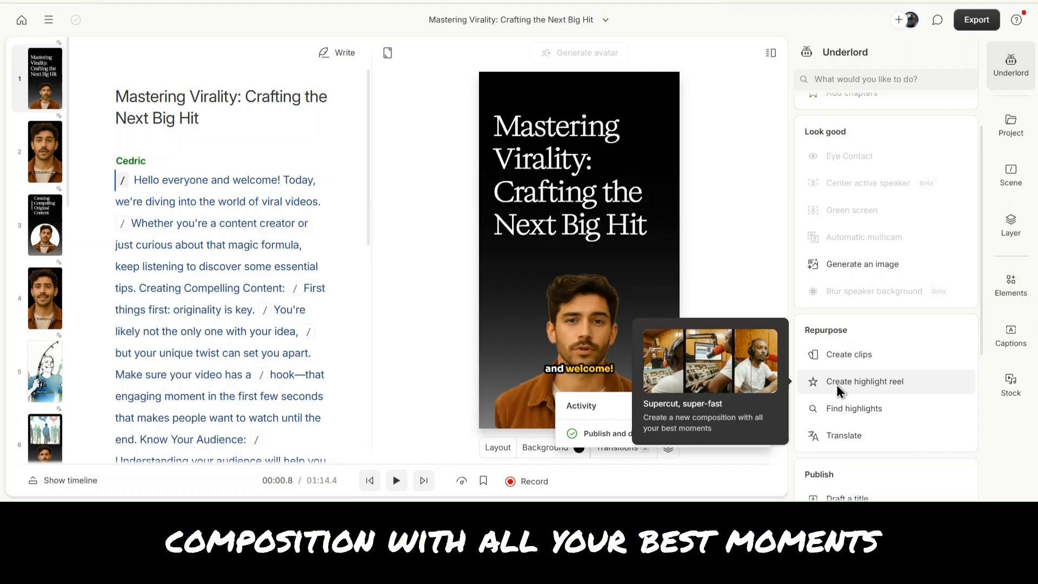
mouse_move(835, 411)
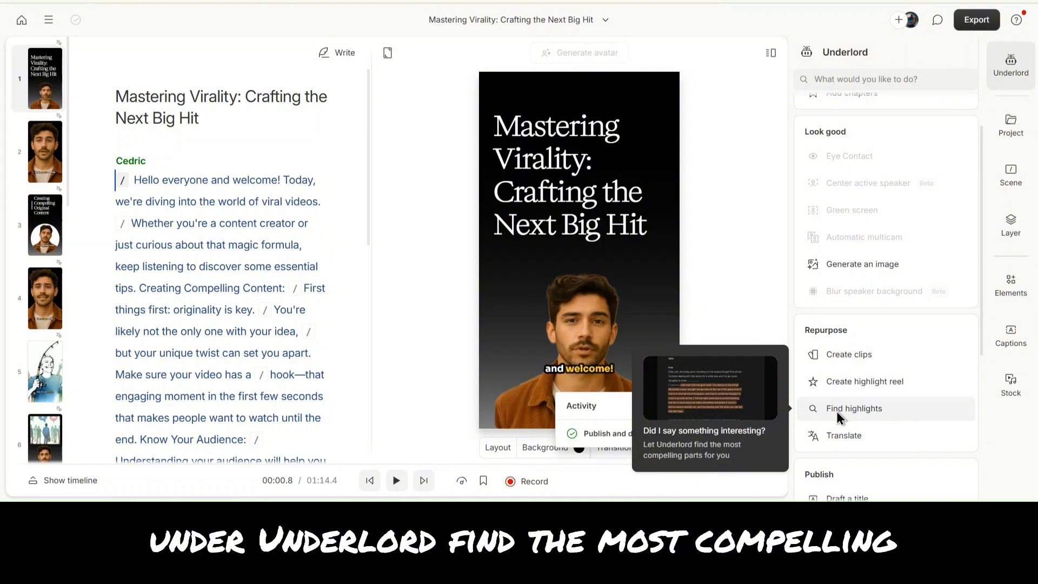
mouse_move(836, 439)
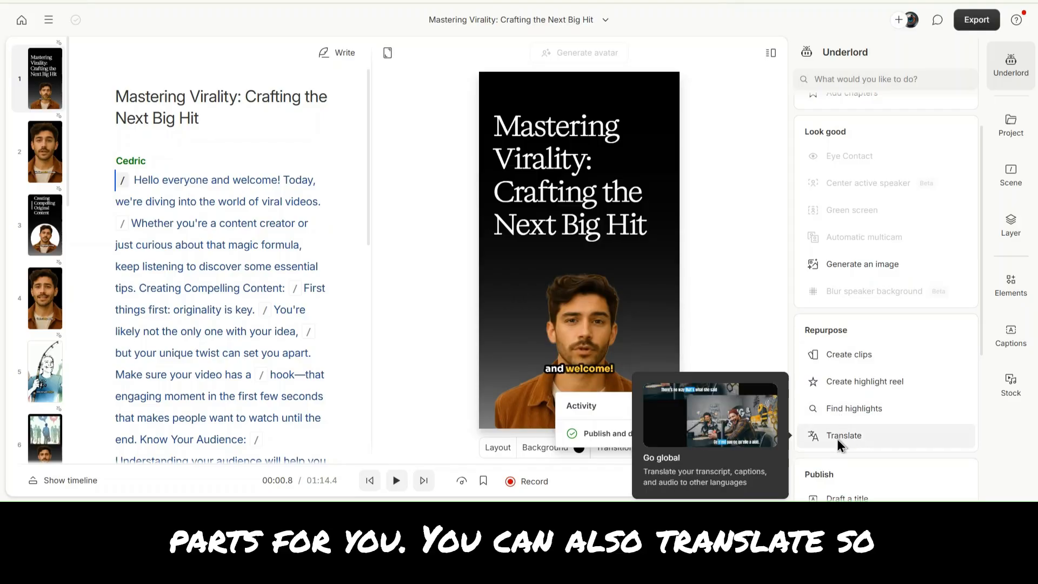
- Scroll further through the Underlord list to examine the Publish and Write tools
scroll(836, 439, down, 1)
scroll(837, 445, down, 1)
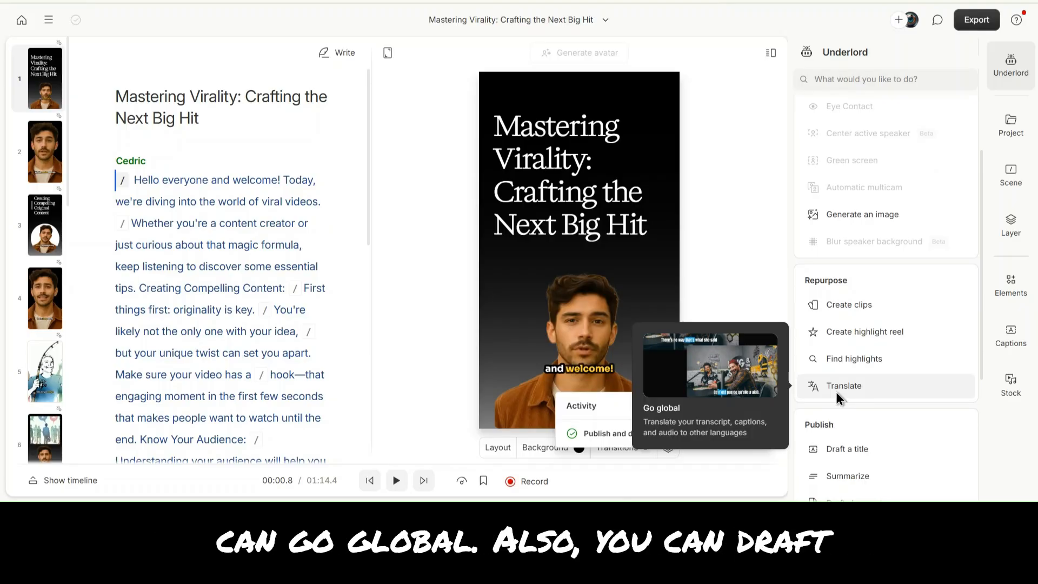
scroll(836, 392, down, 2)
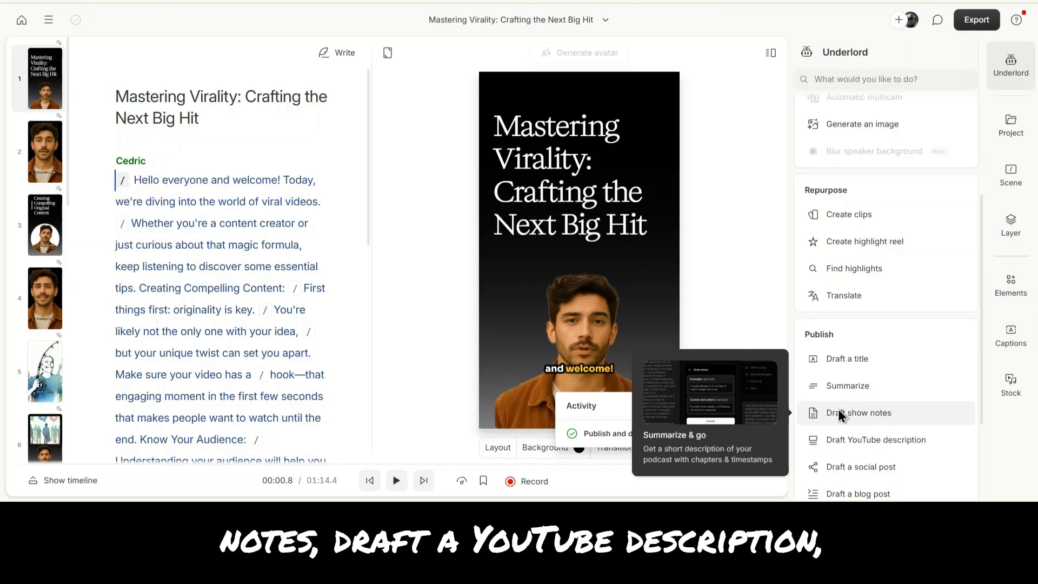
scroll(838, 409, down, 1)
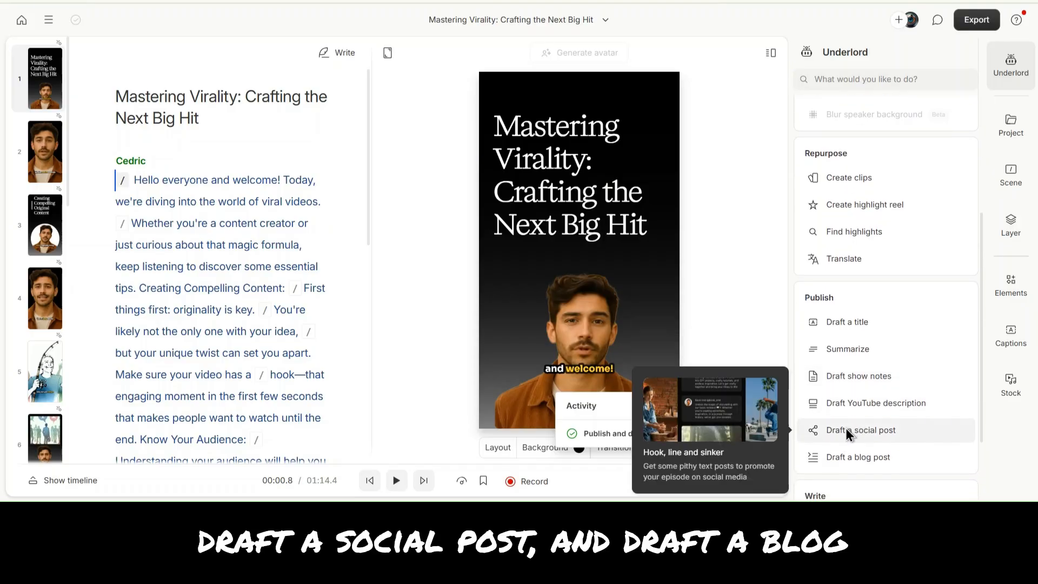
scroll(856, 459, down, 1)
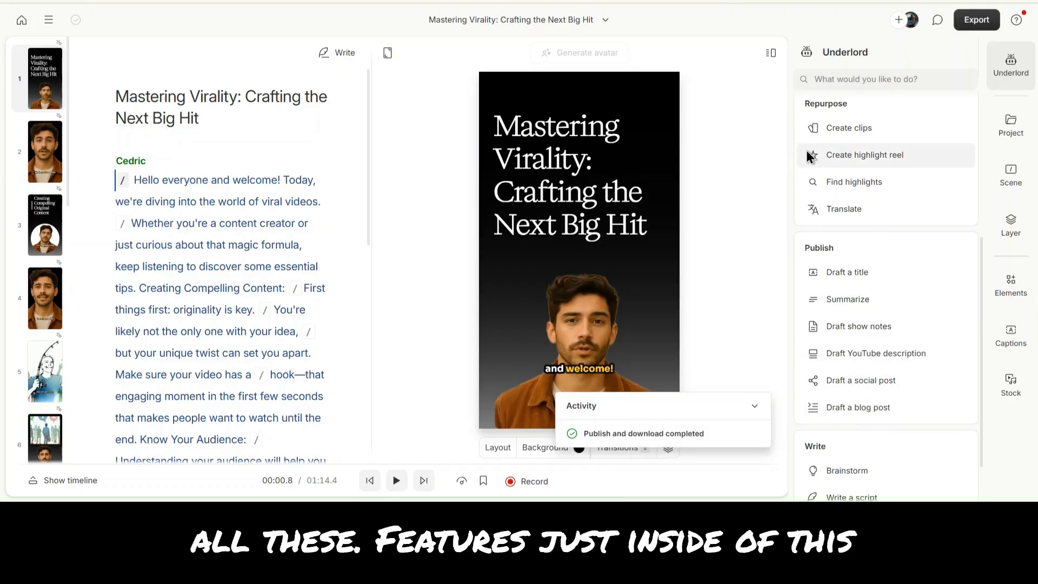
scroll(855, 320, down, 2)
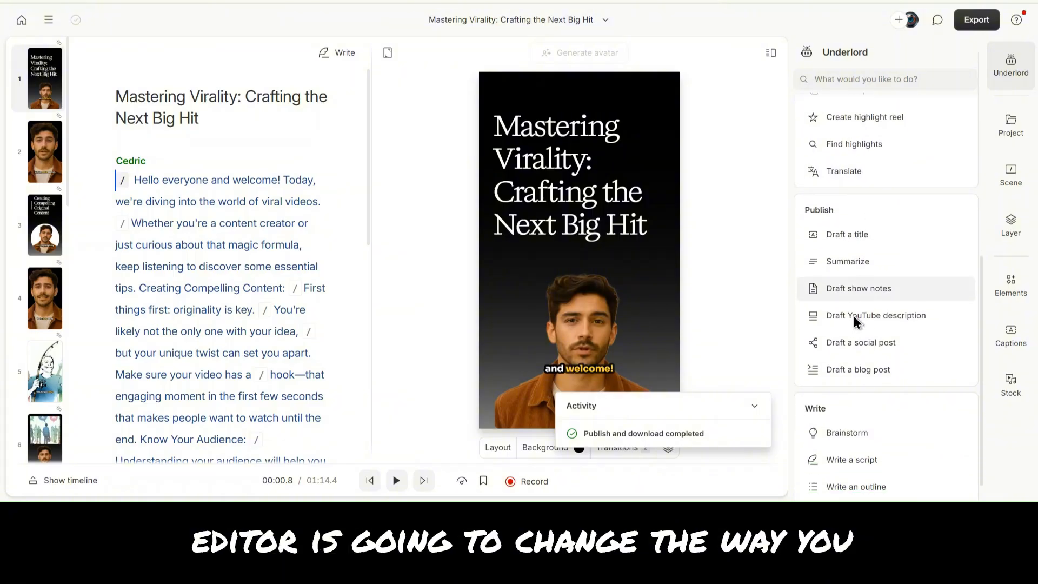
scroll(853, 316, down, 2)
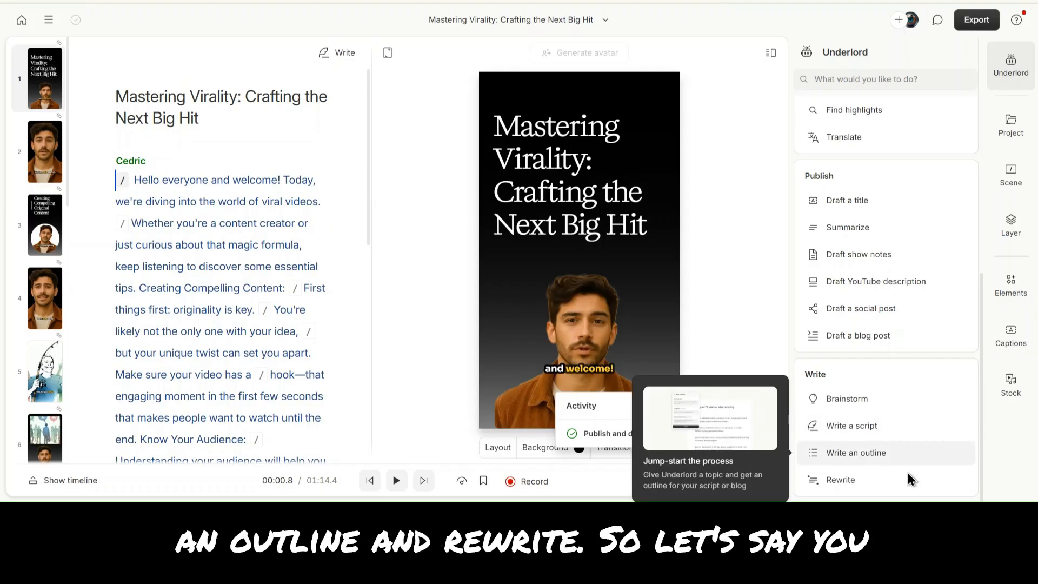
- Open the Rewrite tool and submit a rewrite of the script using the Improve & rewrite editing style
click(843, 479)
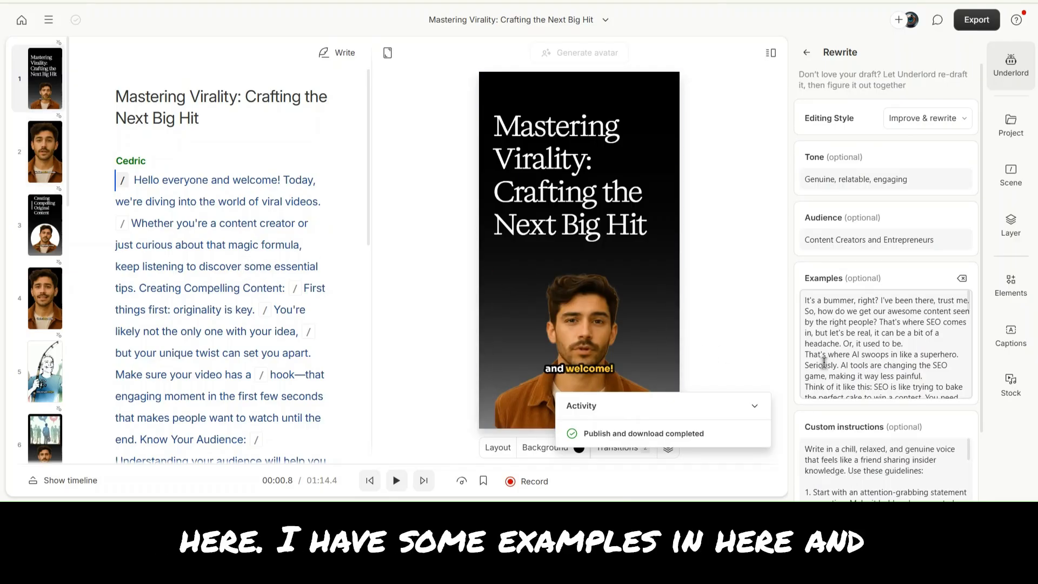
scroll(817, 380, down, 1)
scroll(817, 379, up, 2)
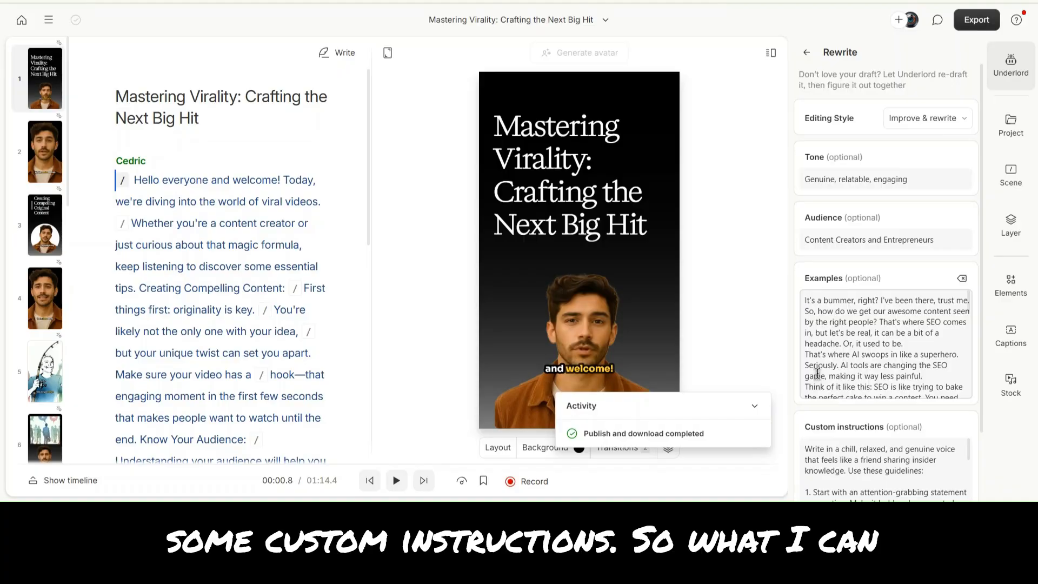
click(909, 119)
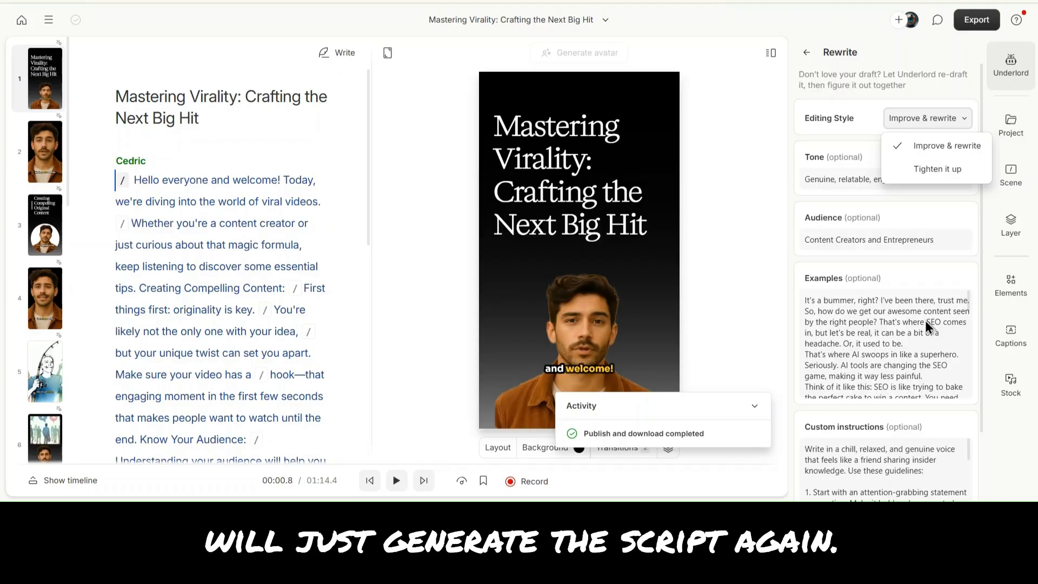
click(926, 213)
scroll(926, 214, down, 5)
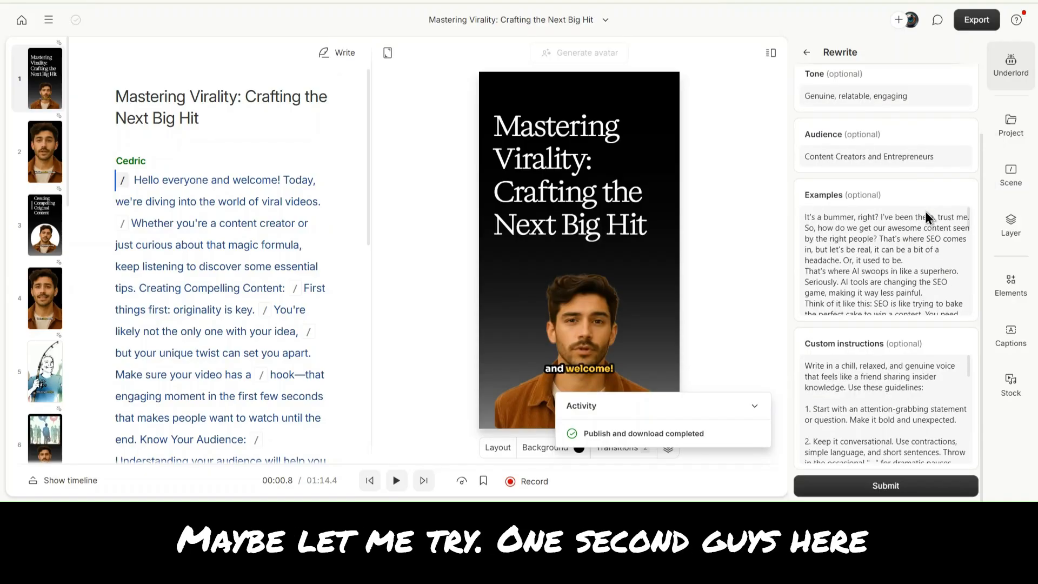
click(904, 488)
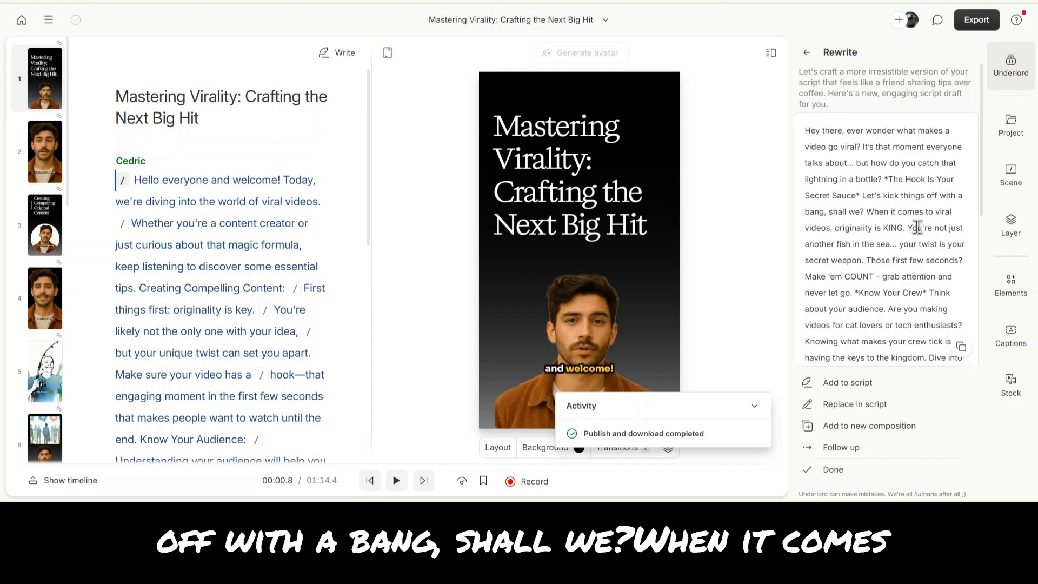
- Scroll through the rewritten script draft, then go back to the Rewrite settings form
scroll(918, 227, down, 2)
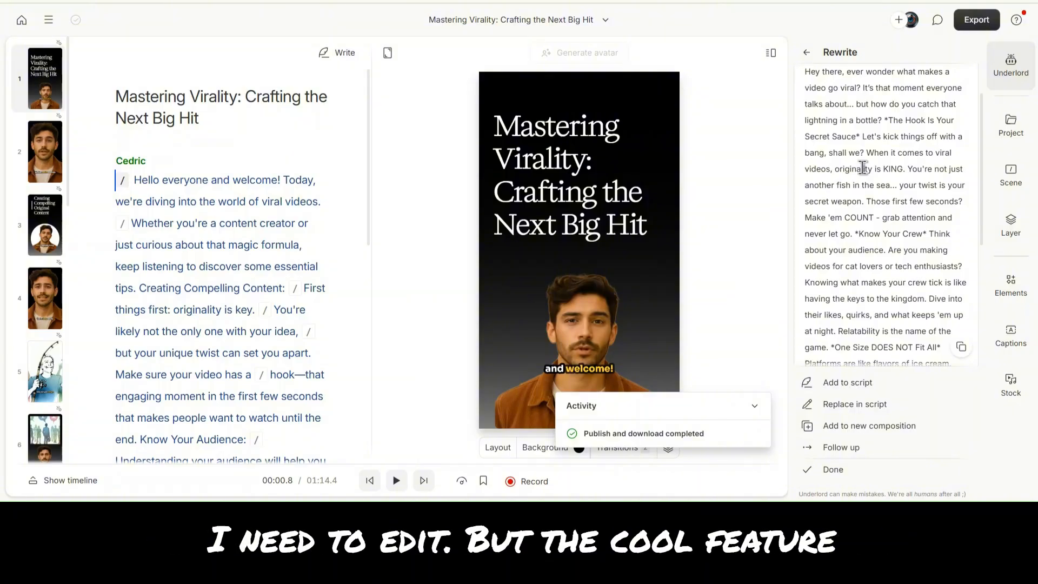
scroll(862, 167, up, 2)
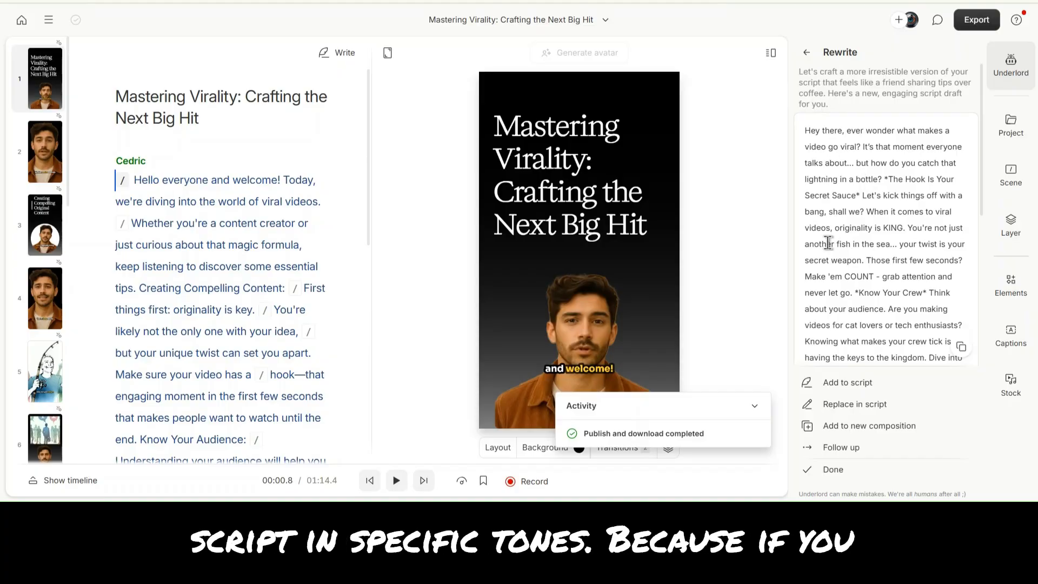
click(808, 54)
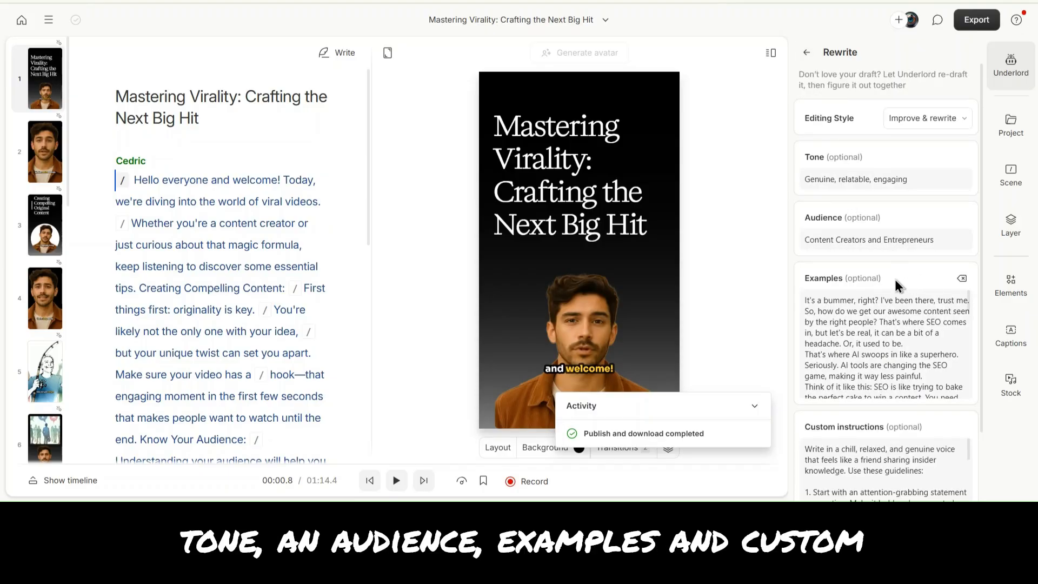
scroll(889, 280, down, 2)
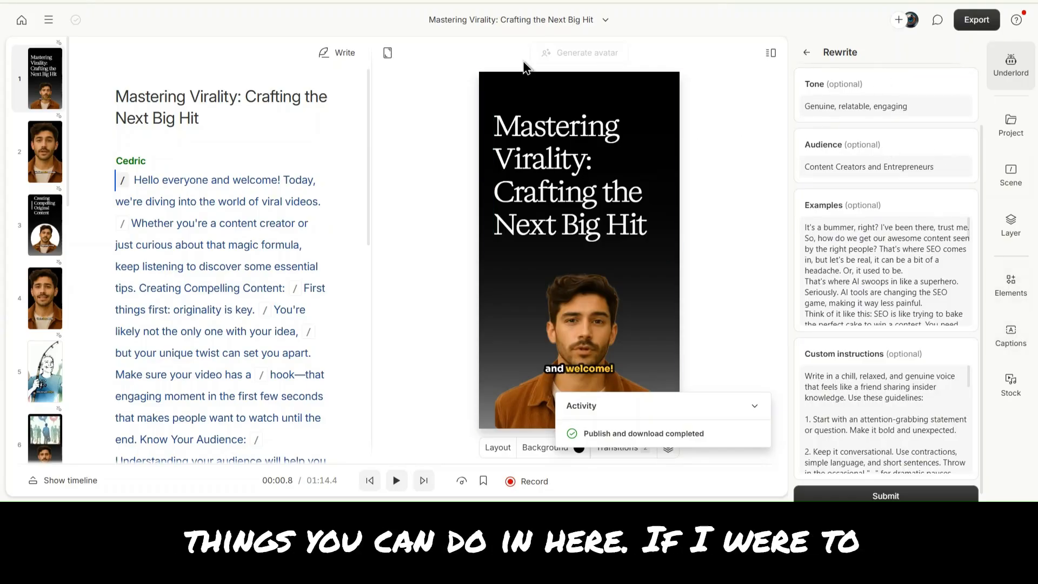
- Return to the home screen and open the AI video maker to start a new video
click(21, 20)
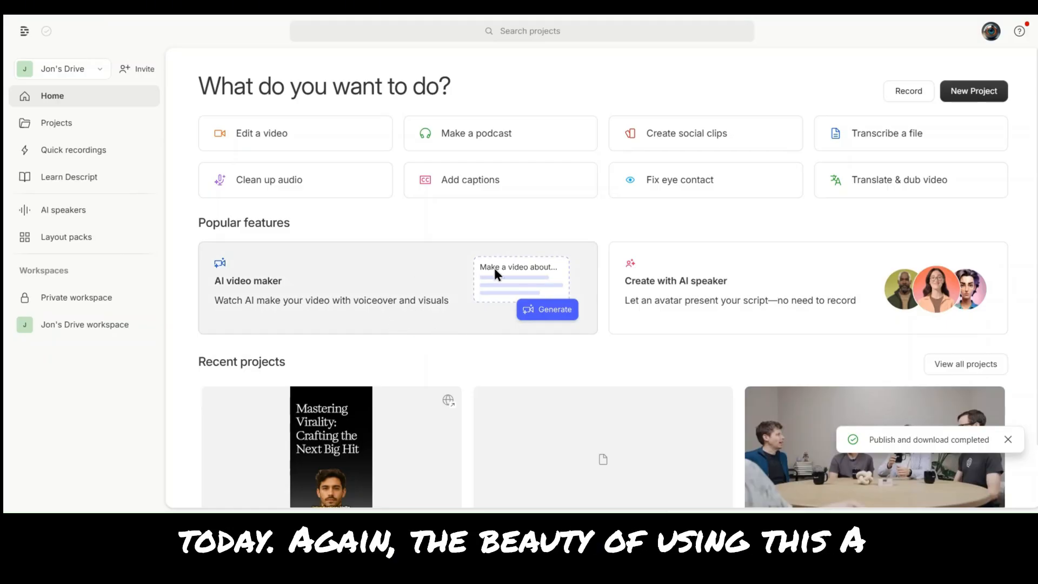
click(408, 292)
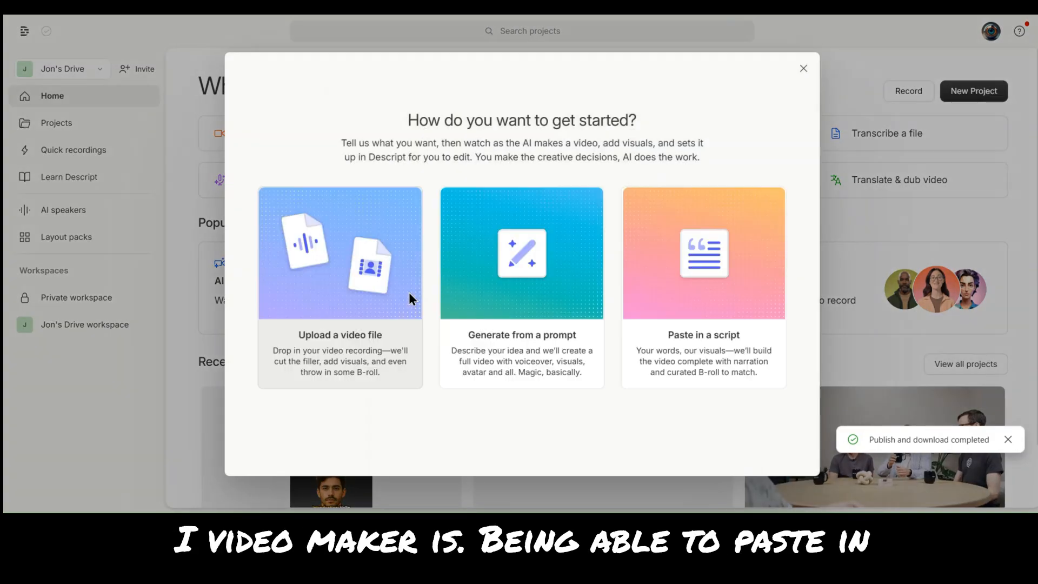